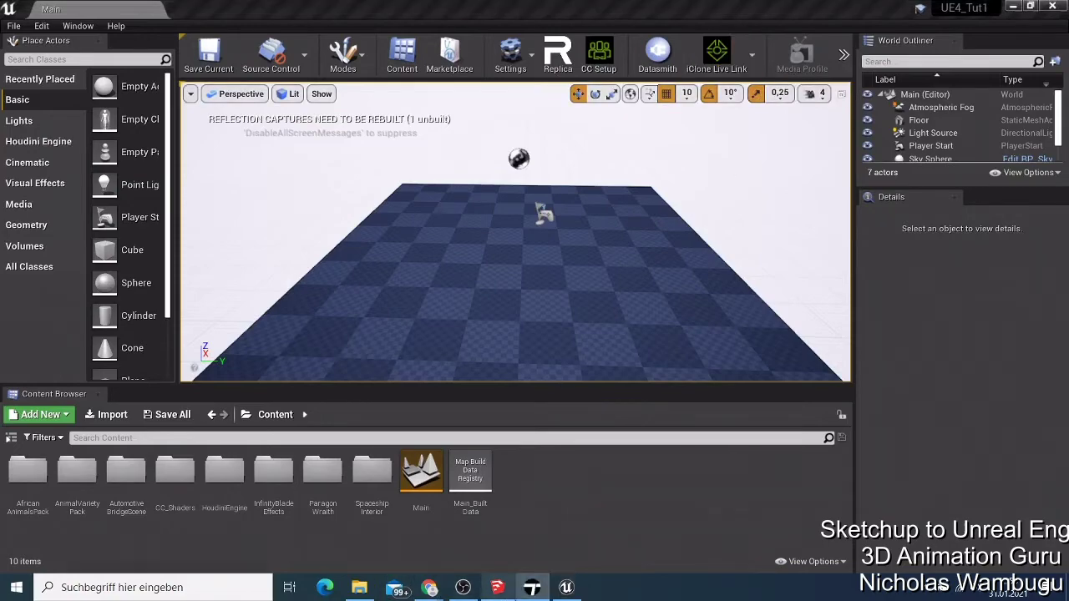
Switch to SketchUp and look over the house model with the pool in Casa+3.skp.
left_click(532, 588)
left_click(973, 7)
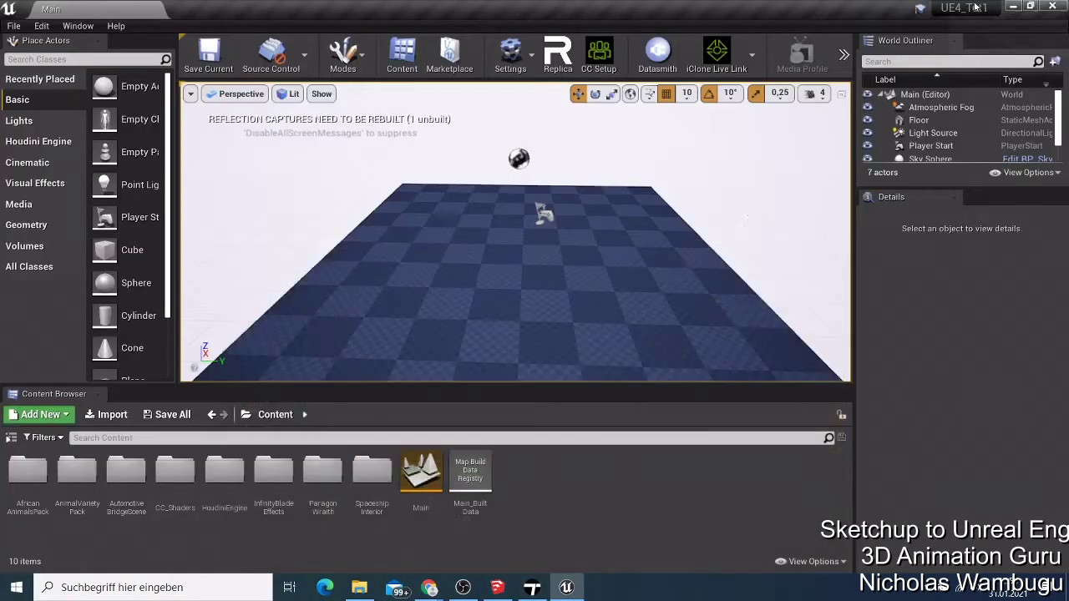
left_click(497, 587)
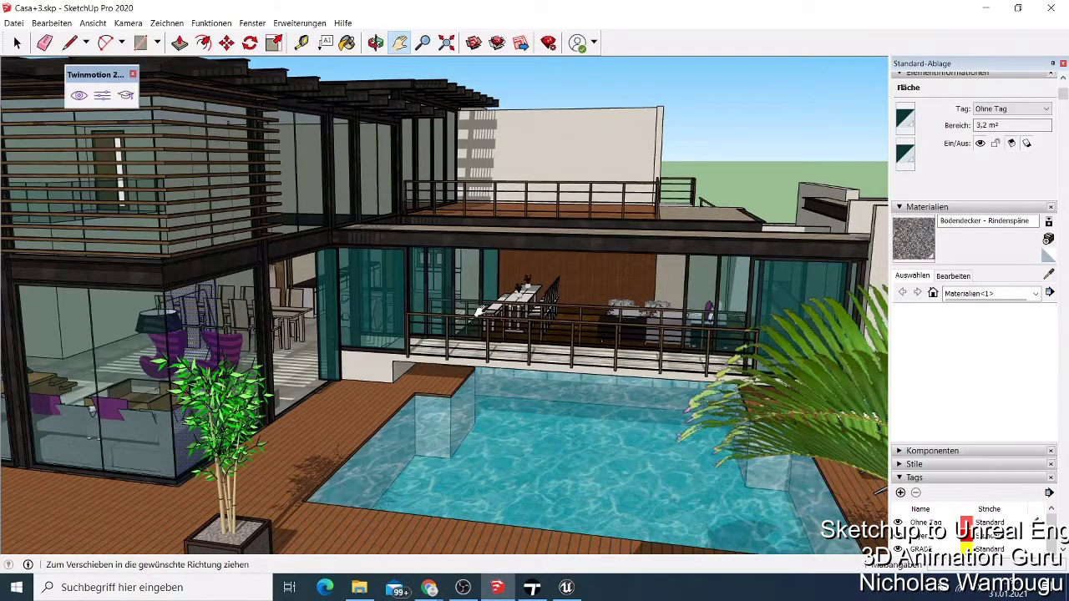
scroll(478, 383, "up", 2)
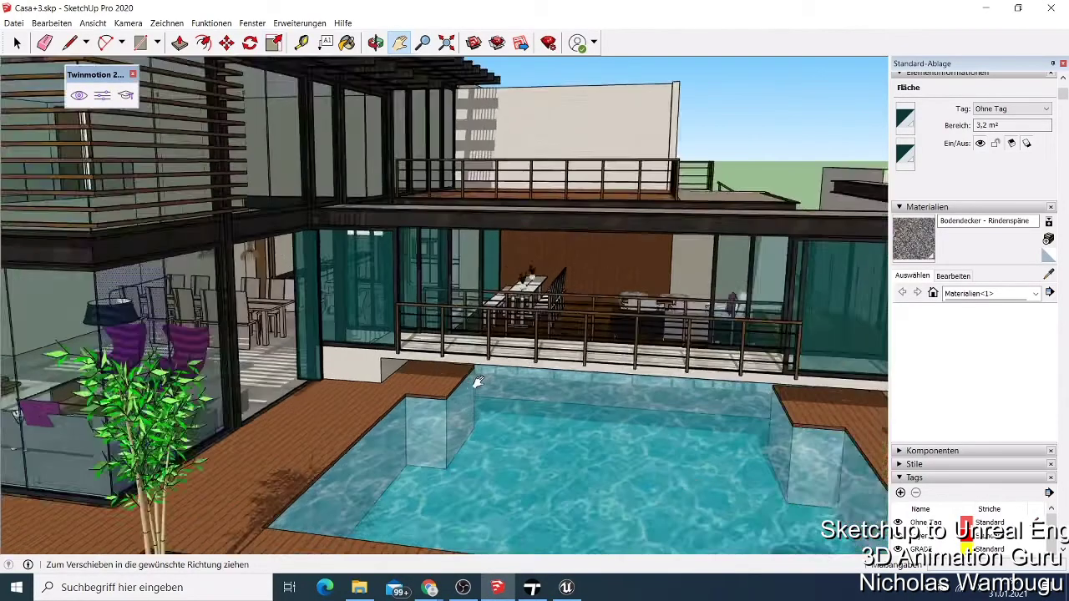
scroll(479, 383, "down", 3)
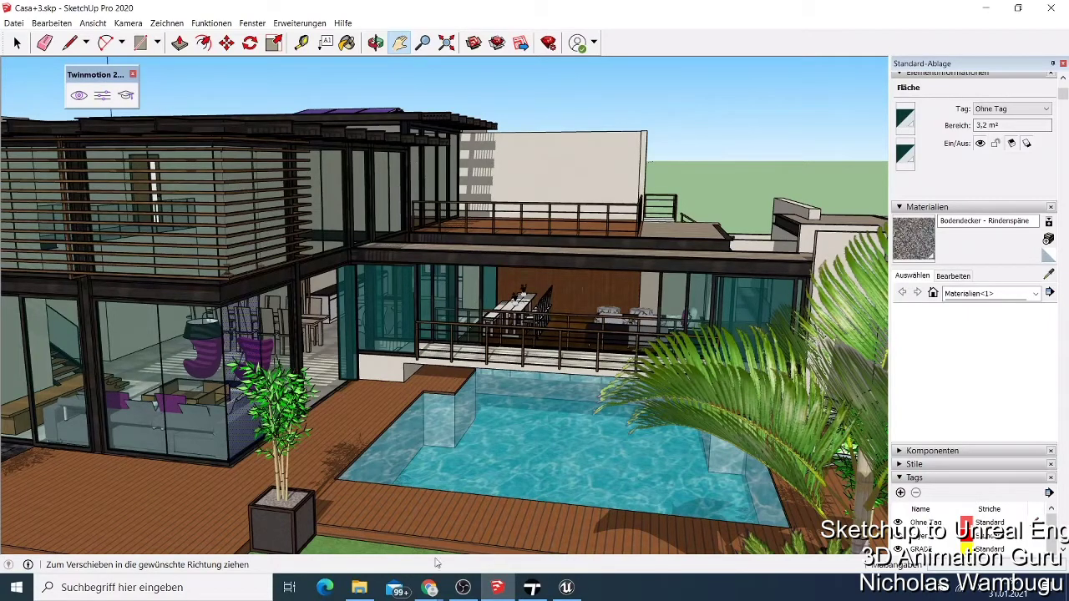
Switch to Chrome and browse the bedroom models on the 3D Warehouse page.
mouse_move(423, 590)
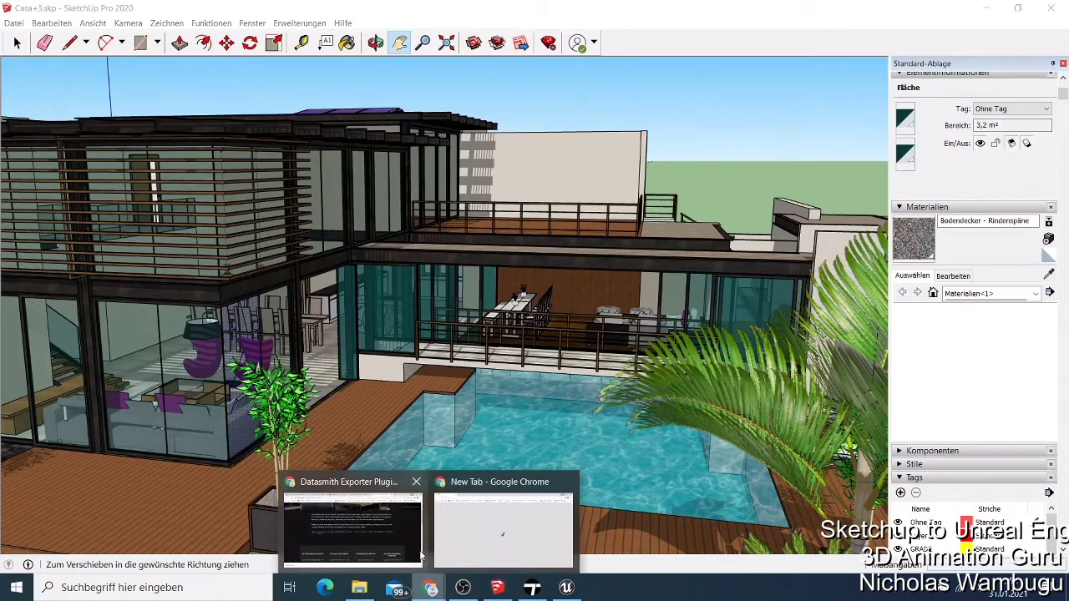
left_click(413, 542)
left_click(413, 11)
scroll(434, 201, "down", 5)
scroll(382, 146, "up", 4)
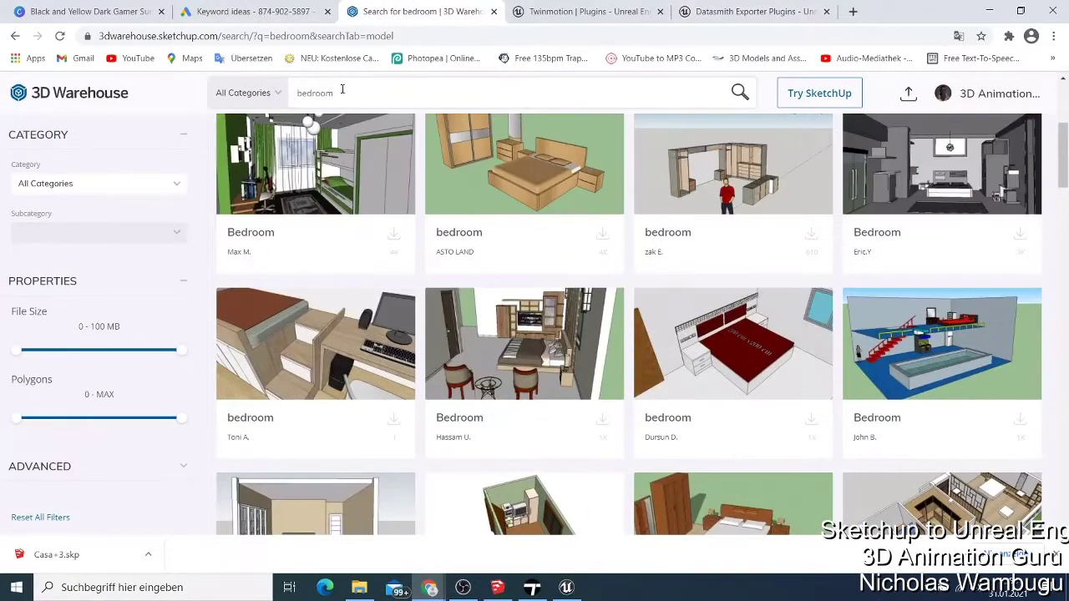
scroll(360, 106, "up", 3)
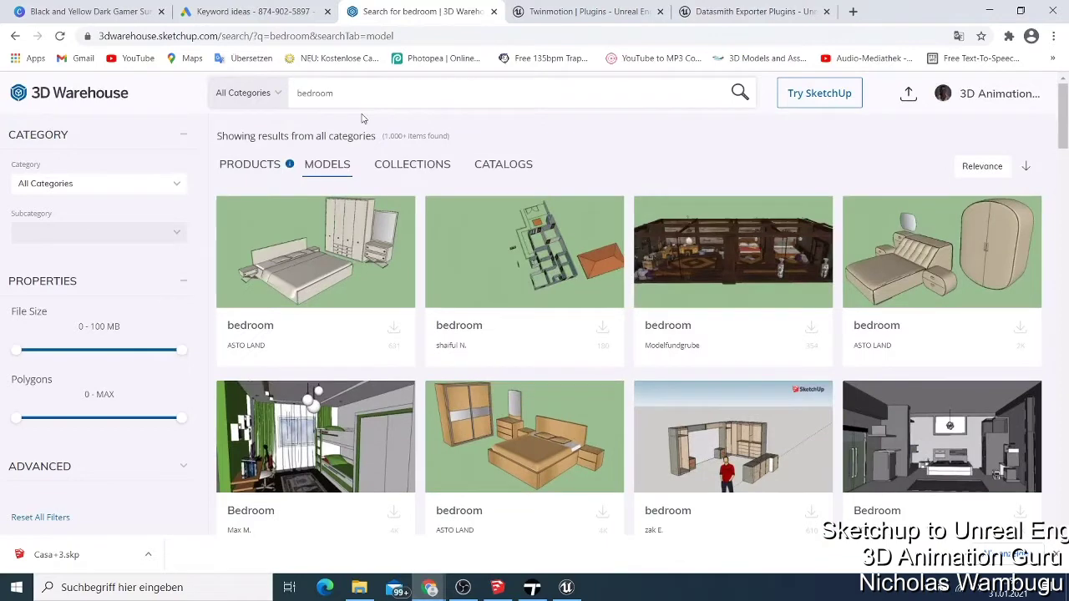
Search 3D Warehouse for "modern house" and look through the models, then return to SketchUp.
left_click_drag(356, 103, 230, 118)
type("modern")
key("Return")
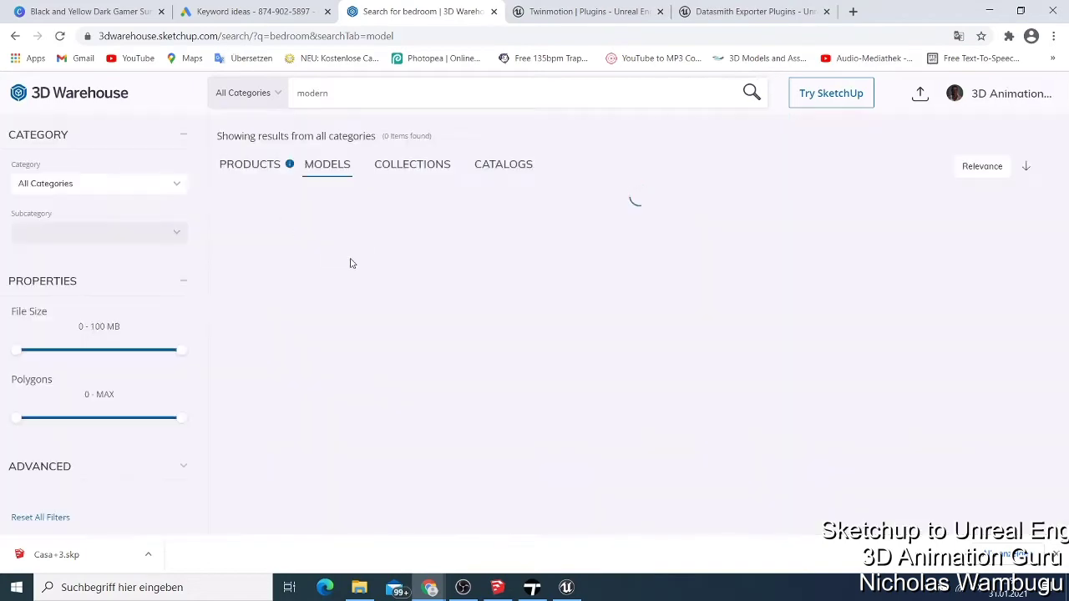
scroll(410, 281, "down", 3)
scroll(410, 282, "down", 3)
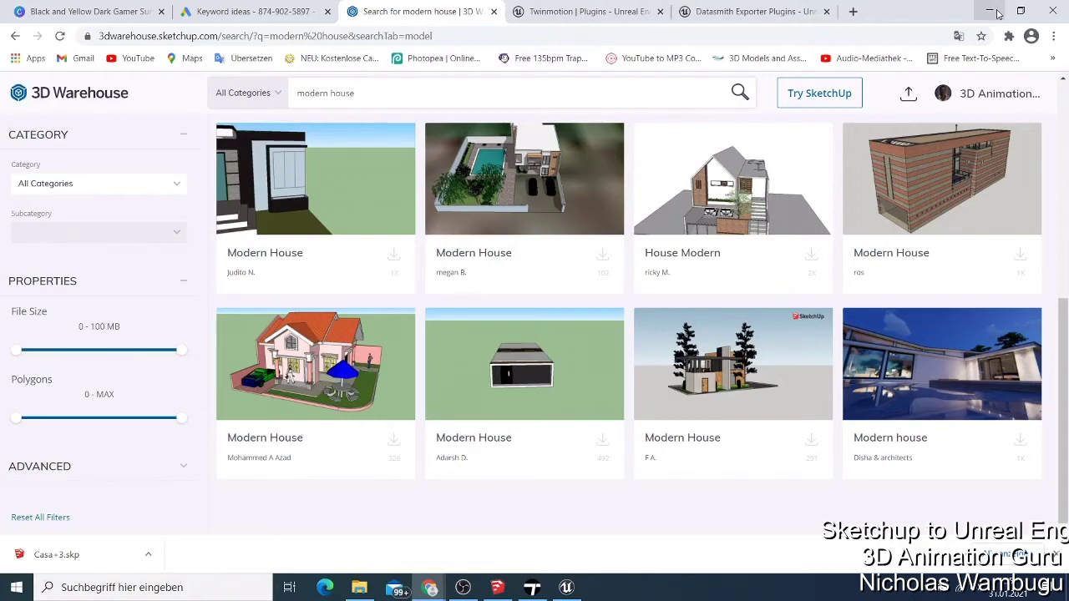
left_click(994, 11)
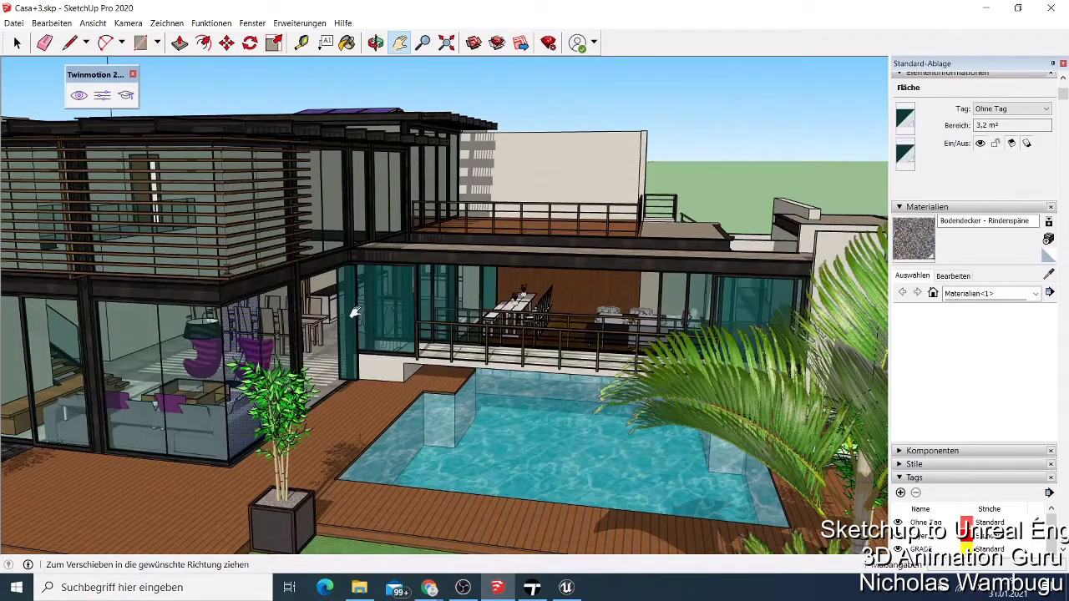
Switch to Unreal Engine, open the plugins browser and look through the installed plugins.
left_click(561, 593)
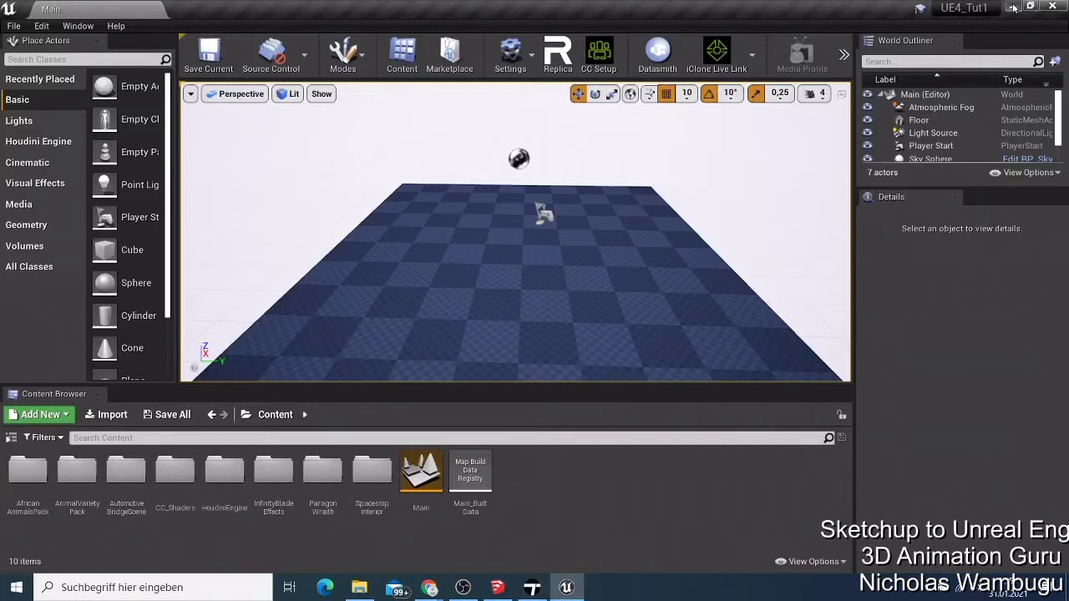
left_click(1011, 7)
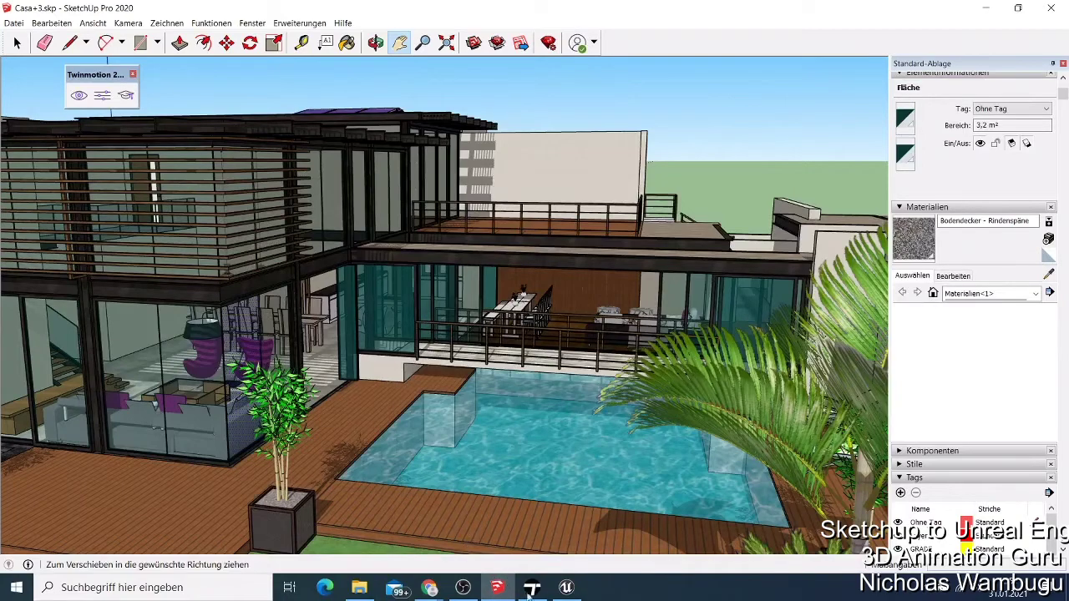
left_click(566, 588)
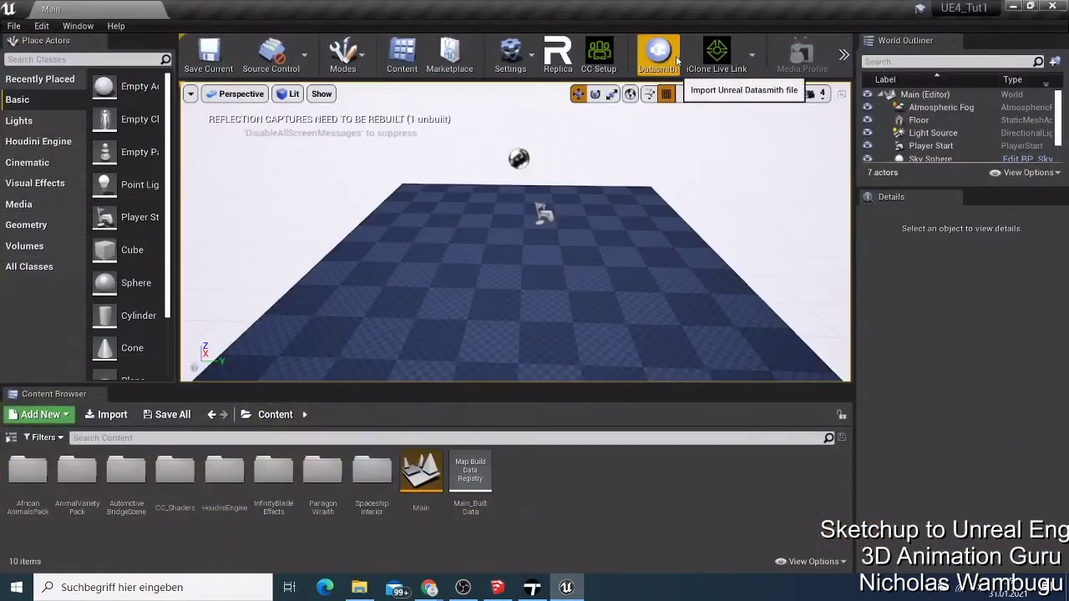
left_click(510, 52)
left_click(536, 124)
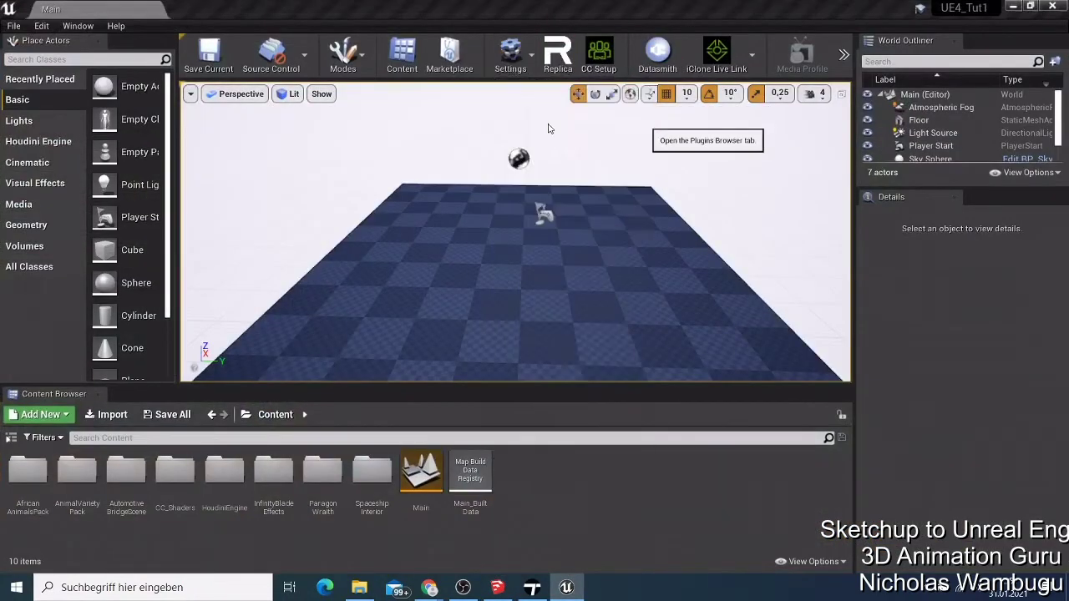
scroll(493, 273, "down", 3)
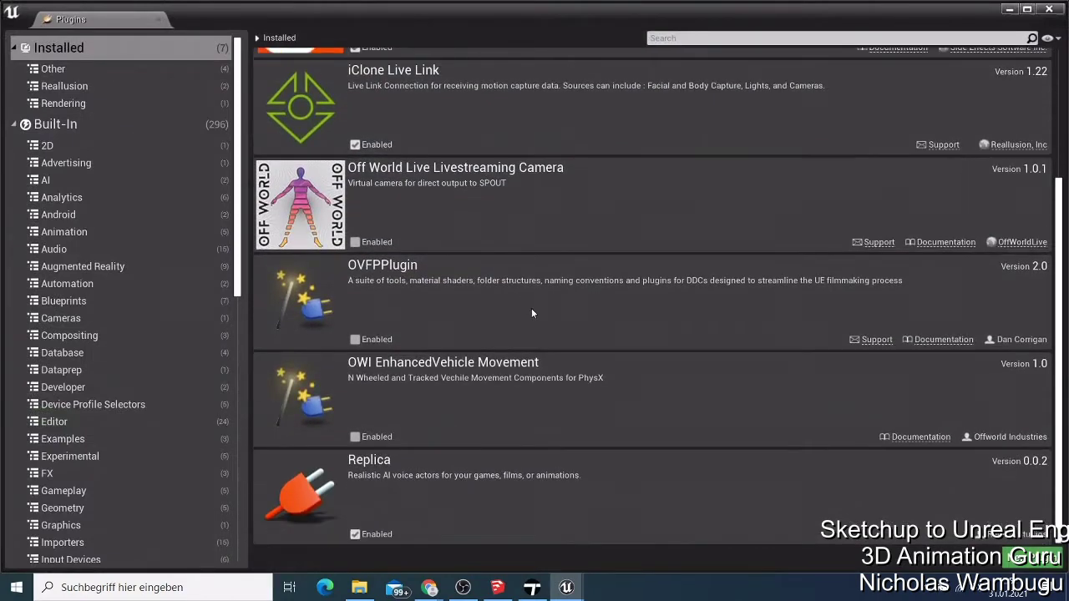
scroll(529, 306, "up", 3)
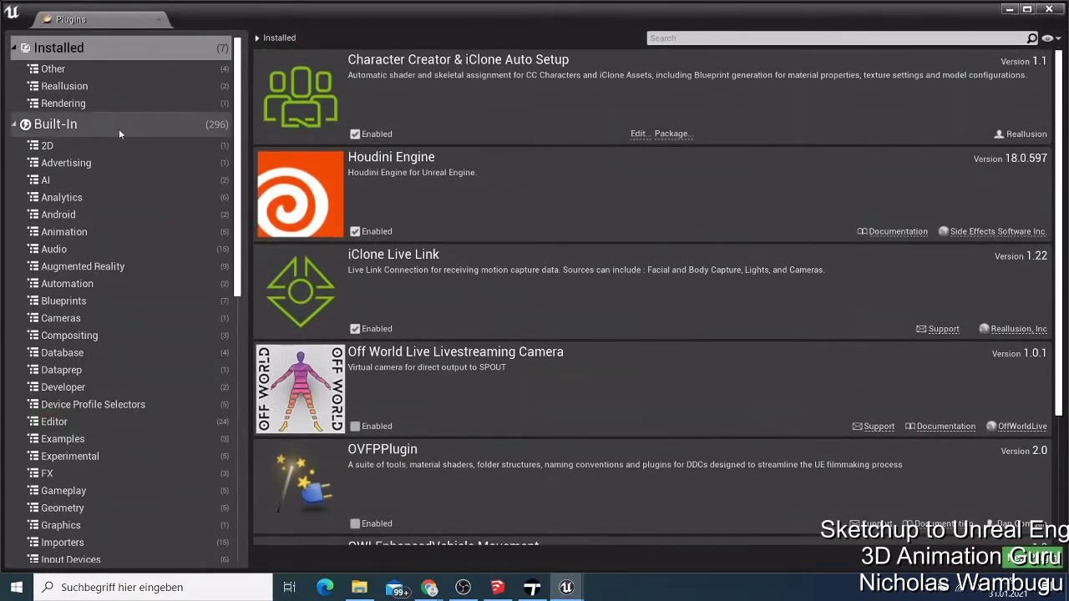
Search the built-in plugins for "datasm", check whether the Datasmith importers are enabled, and close the plugins browser.
left_click(119, 127)
left_click(734, 38)
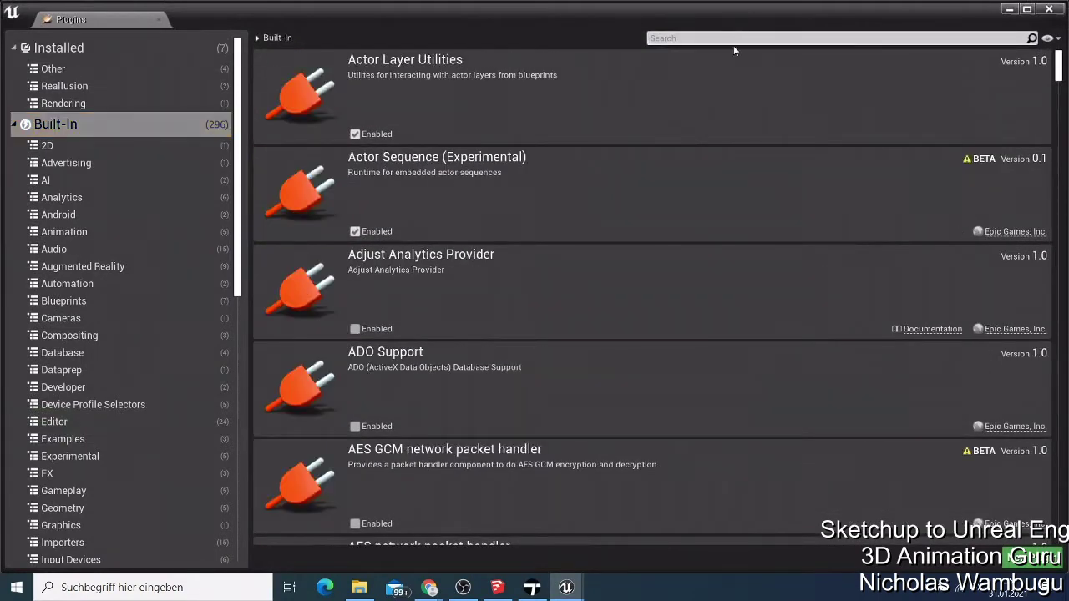
type("dat")
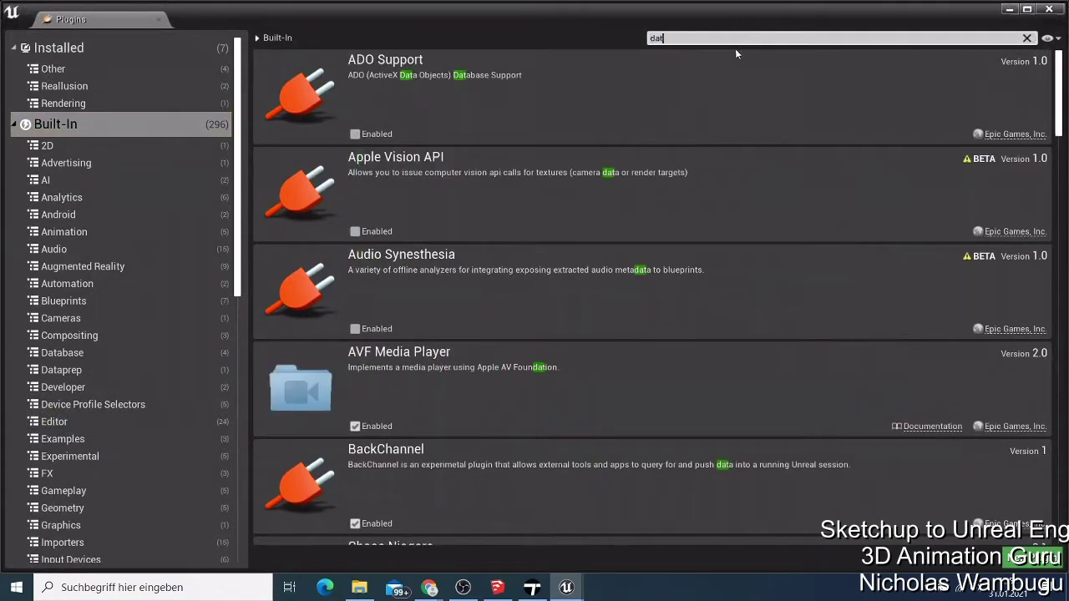
type("a")
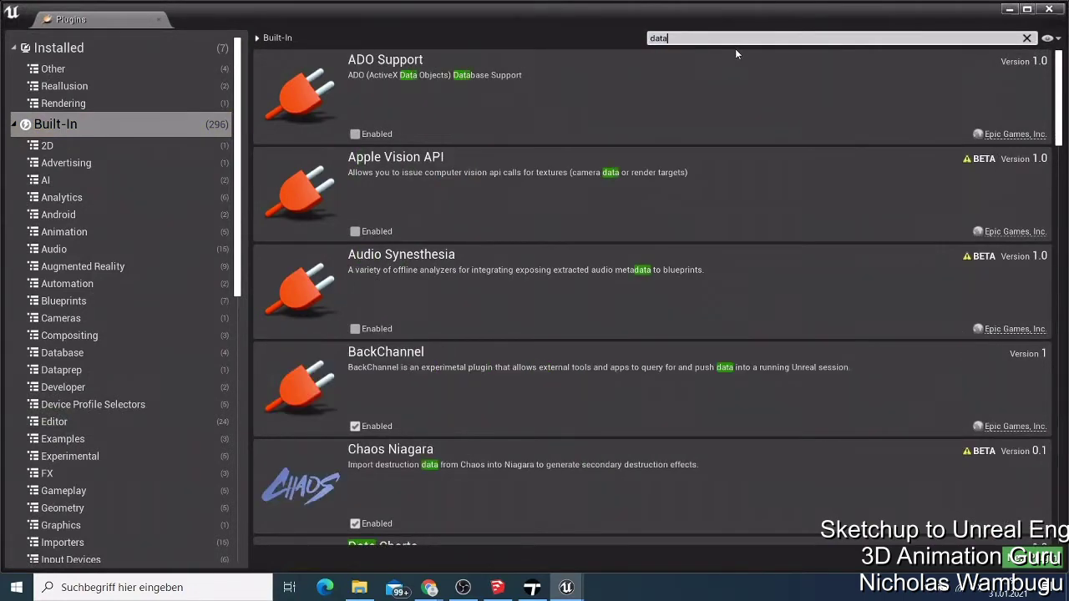
type("sm")
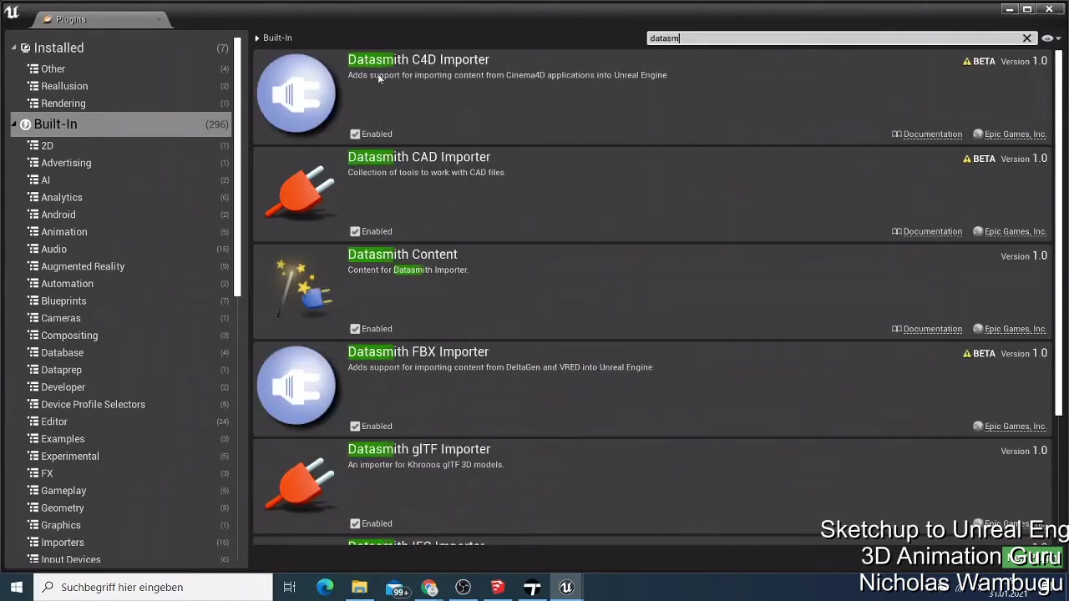
scroll(427, 232, "down", 3)
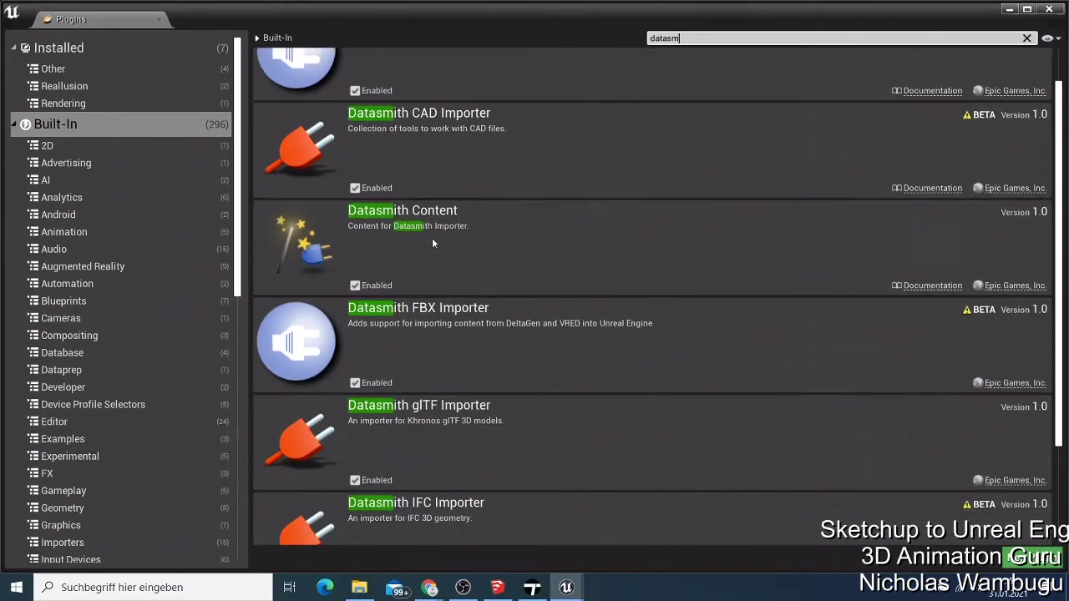
scroll(468, 401, "down", 1)
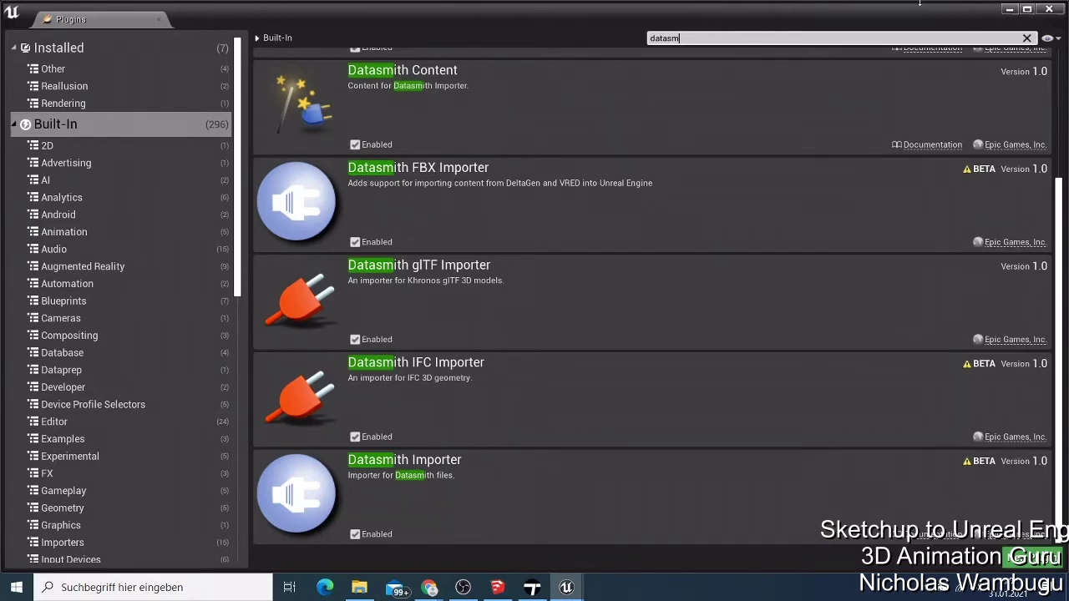
left_click(1049, 9)
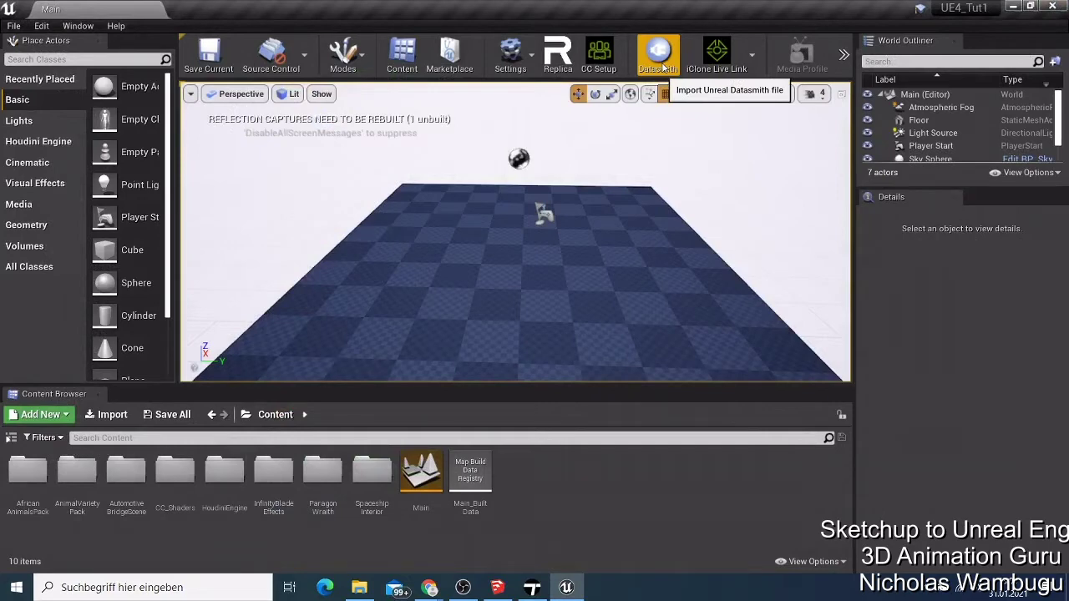
Leave Unreal Engine and close the empty New Tab browser window.
left_click(1011, 8)
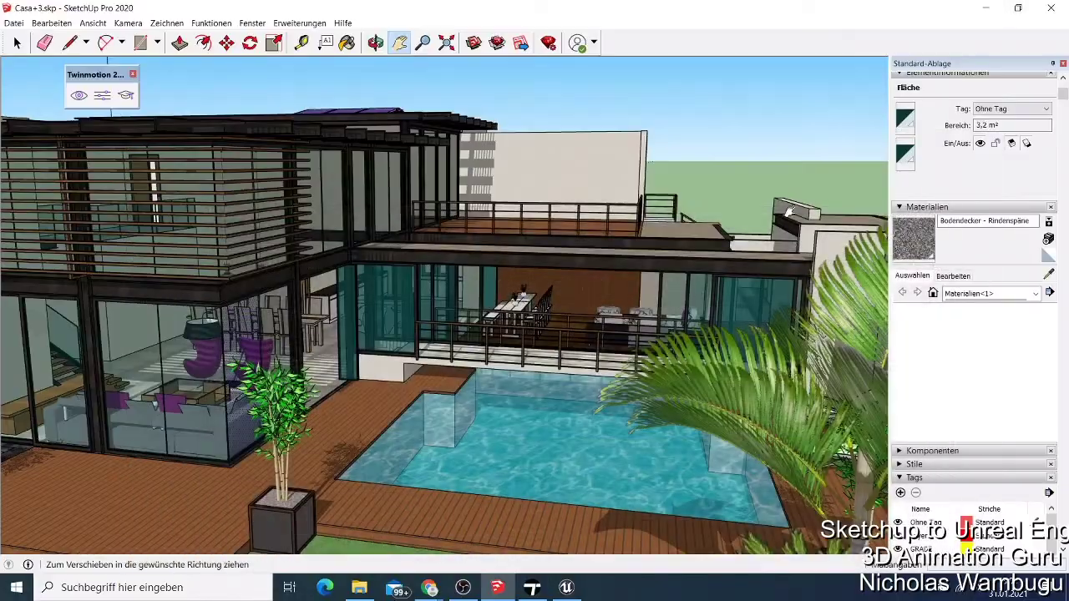
left_click(12, 23)
left_click(13, 23)
mouse_move(430, 587)
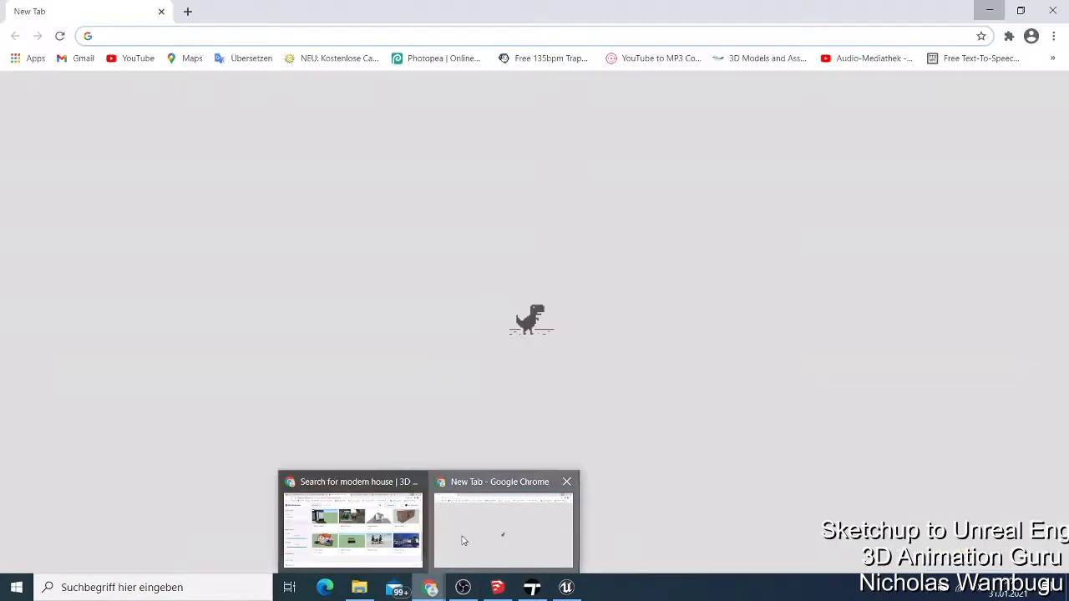
left_click(462, 540)
left_click(1054, 11)
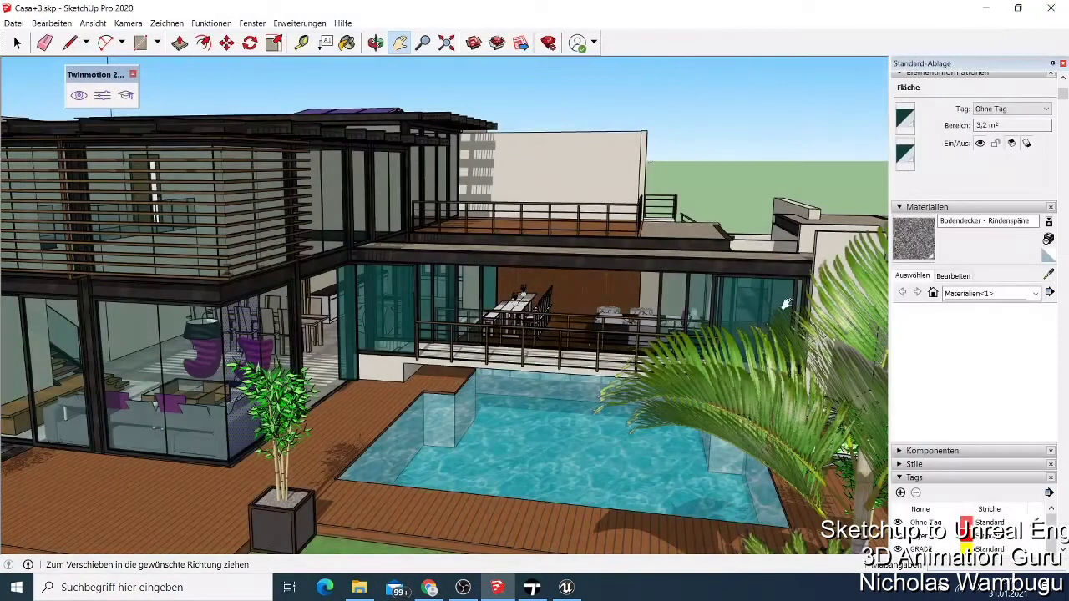
Switch to Chrome and look through the exporters offered on Unreal Engine's Datasmith export plugins page.
left_click(431, 587)
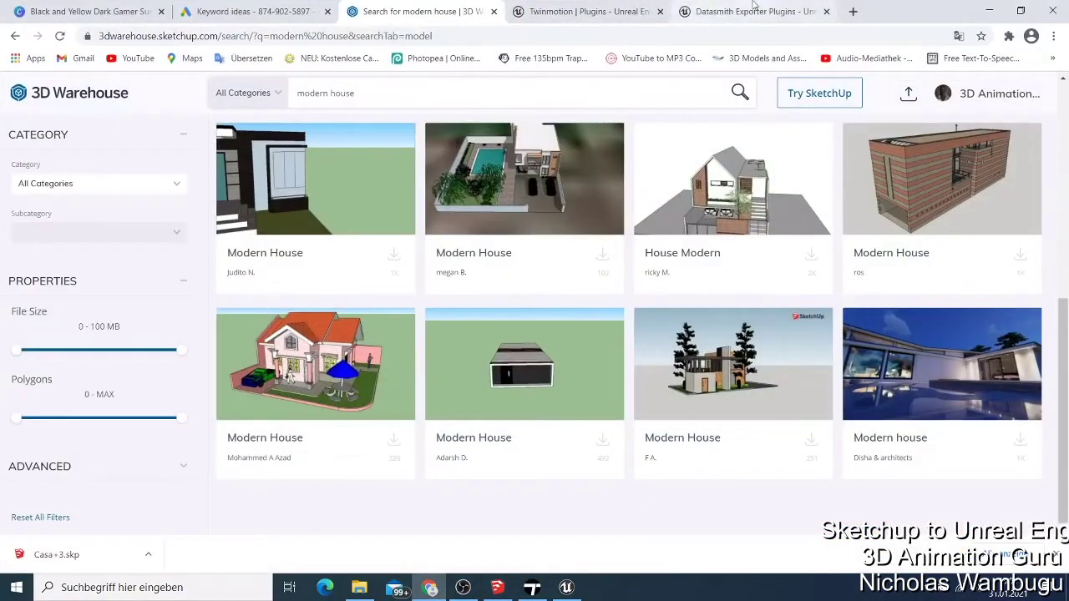
left_click(754, 11)
scroll(493, 110, "up", 2)
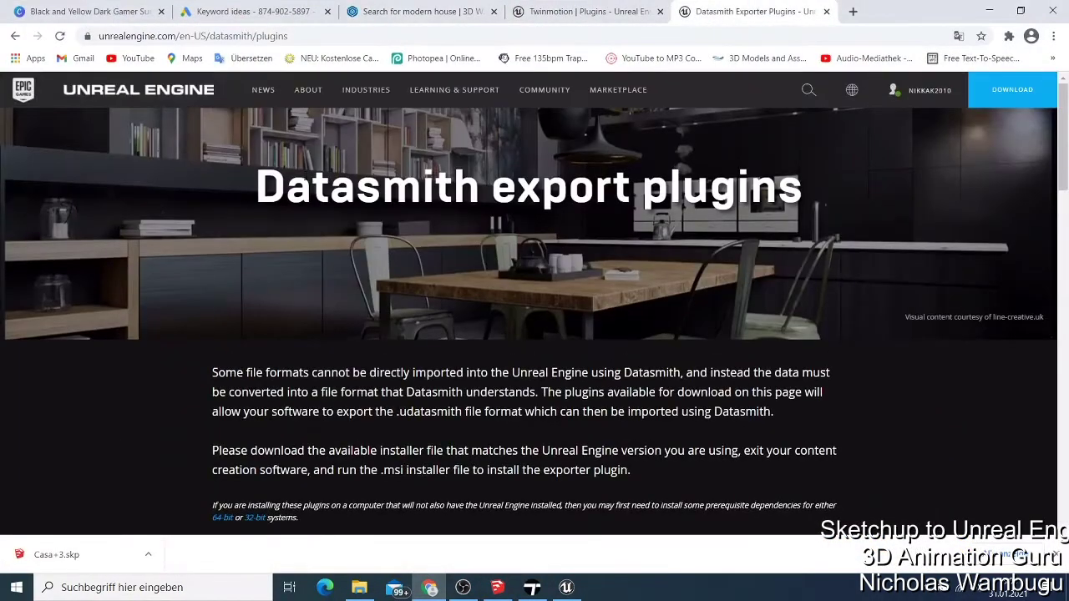
scroll(716, 215, "down", 6)
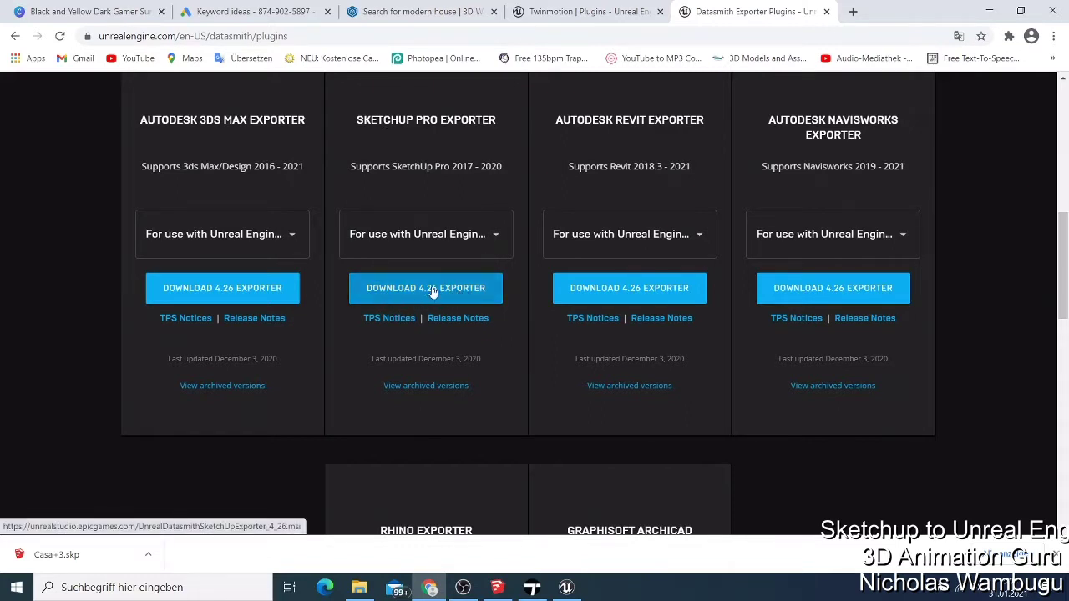
scroll(447, 299, "down", 1)
scroll(451, 300, "down", 2)
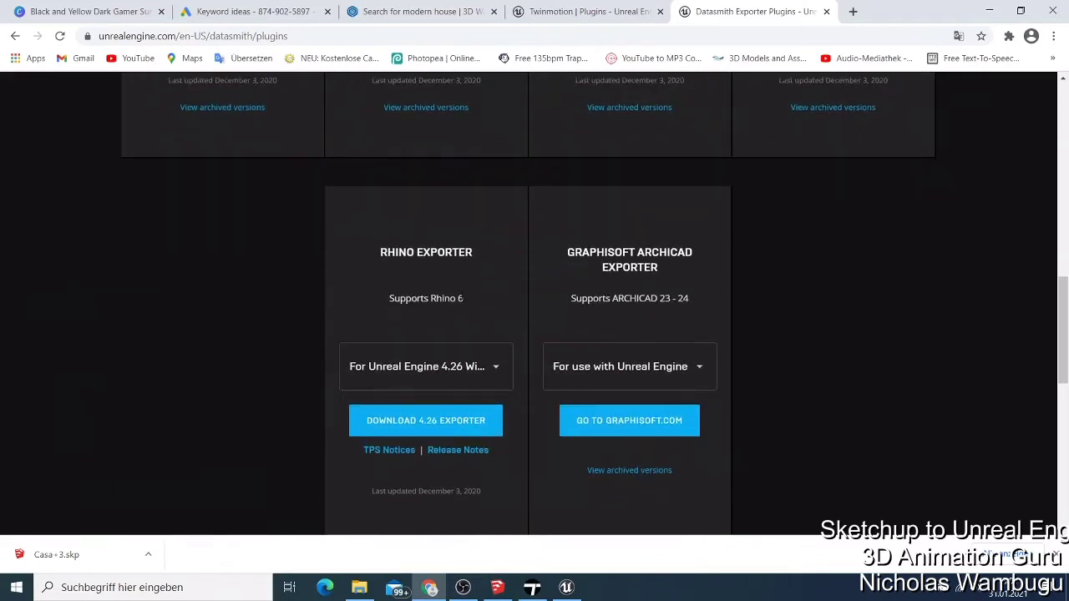
scroll(451, 305, "up", 4)
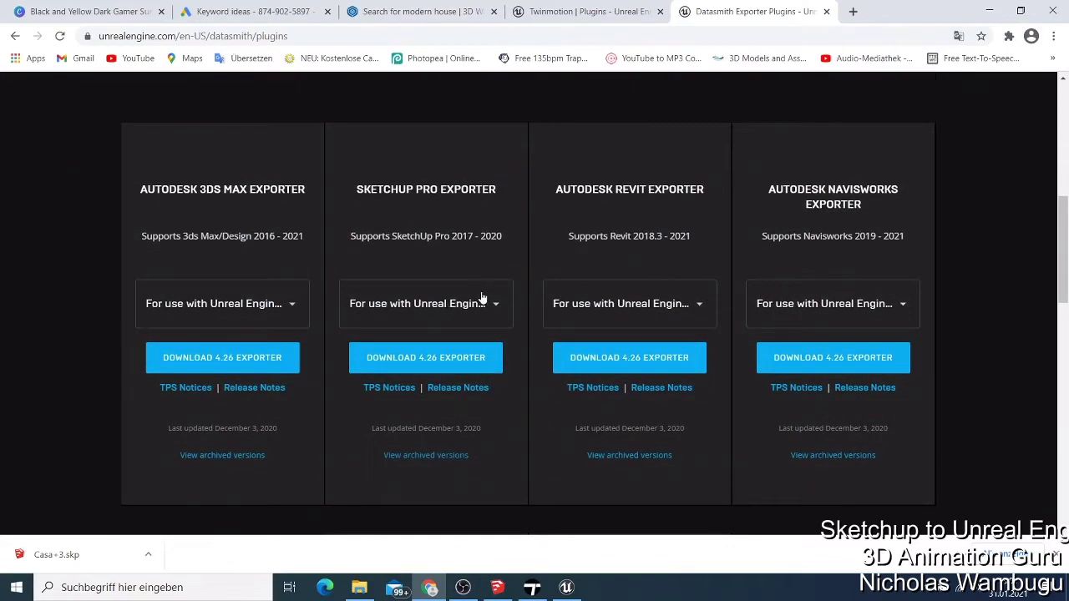
Check the Unreal Engine version options and the 4.26 download for the SketchUp Pro exporter.
left_click(481, 296)
left_click(481, 294)
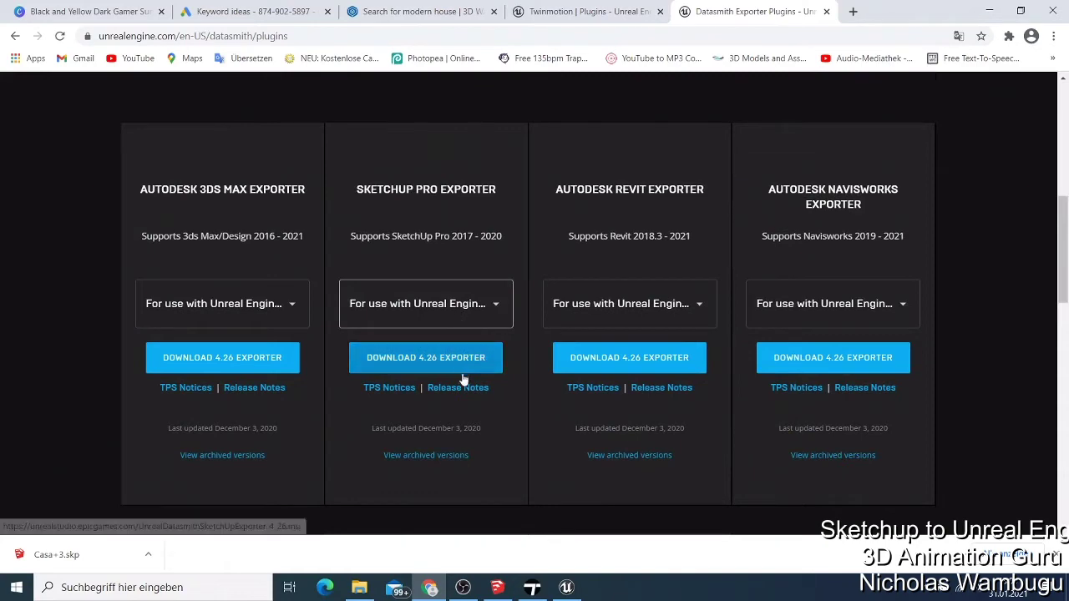
scroll(461, 377, "down", 4)
scroll(464, 380, "up", 4)
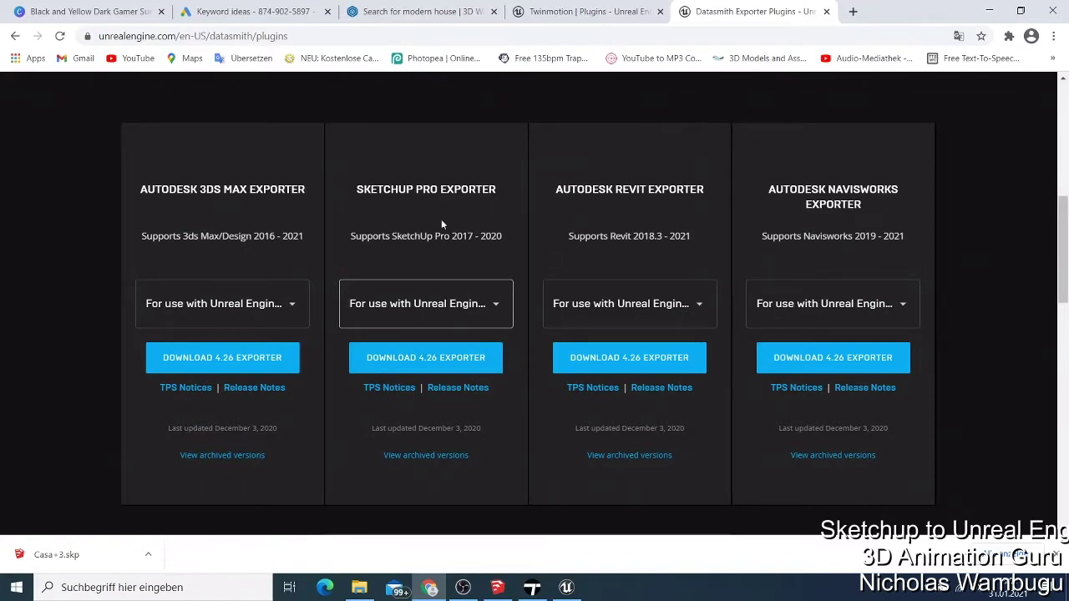
Return to SketchUp and view the house model around the pool.
left_click(991, 13)
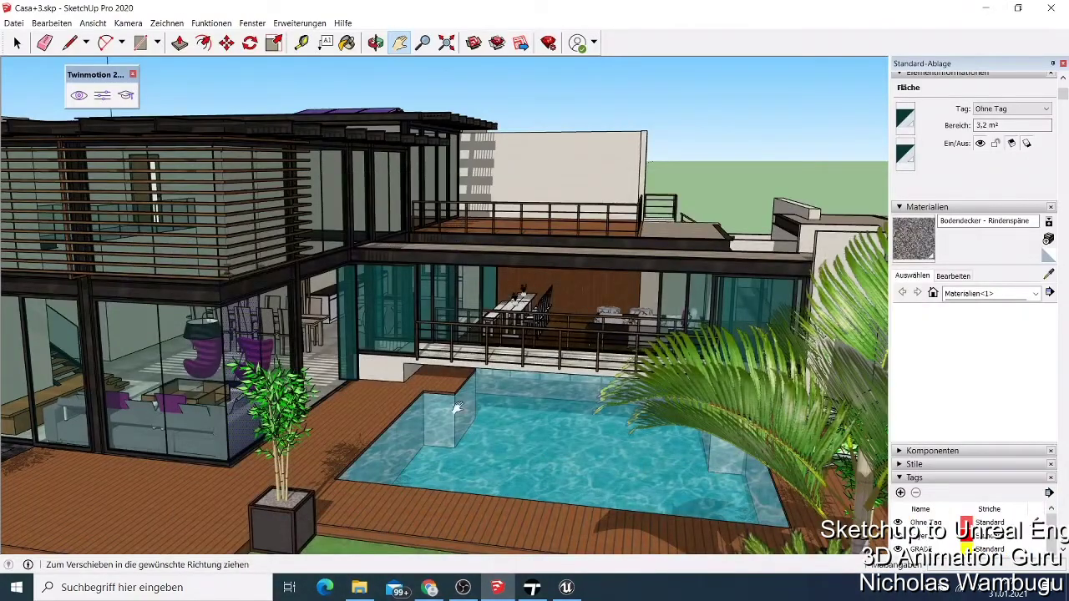
scroll(496, 363, "down", 2)
scroll(496, 367, "up", 2)
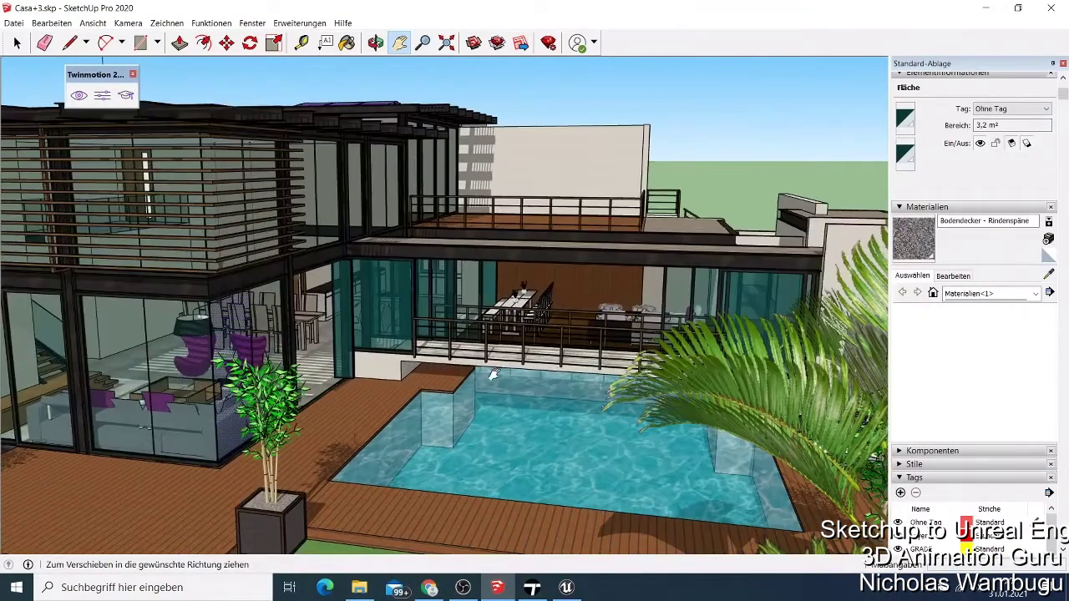
Start a new empty model, discarding the unsaved changes to Casa+3.skp.
scroll(616, 302, "down", 2)
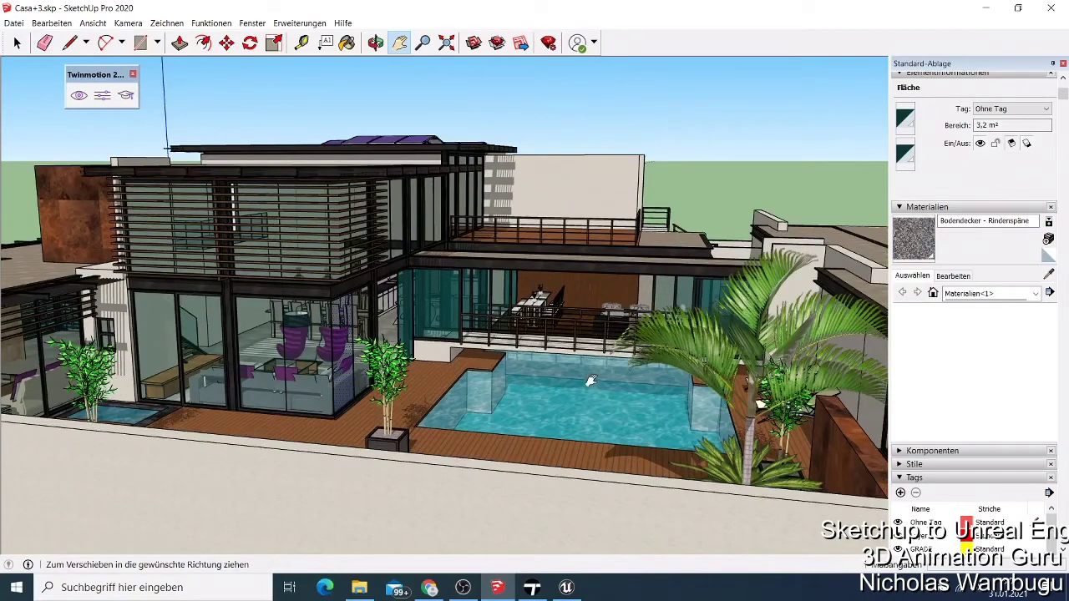
scroll(591, 380, "up", 3)
left_click(13, 23)
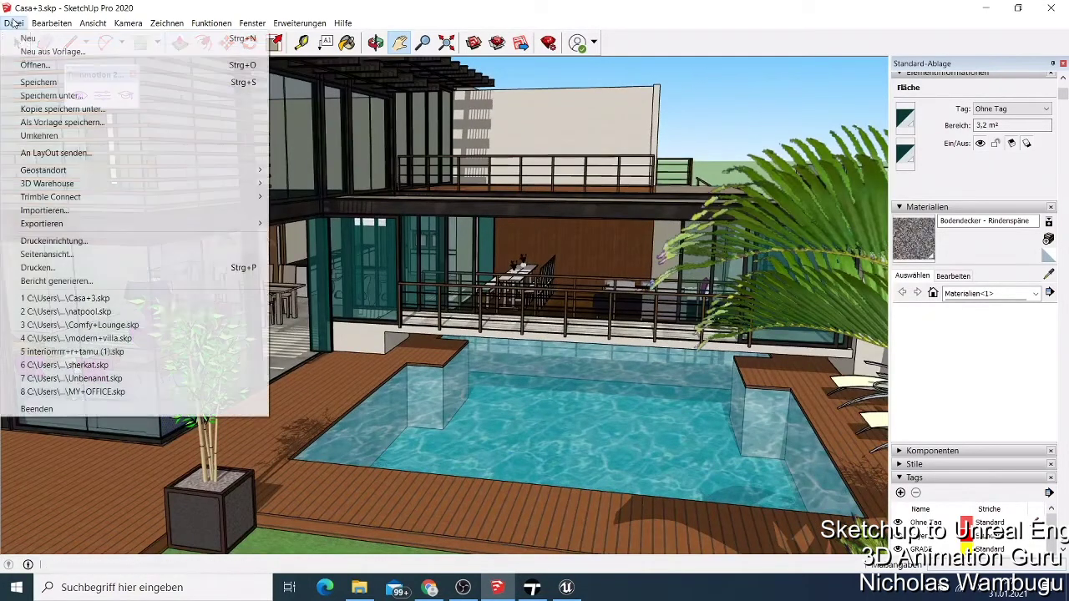
left_click(28, 37)
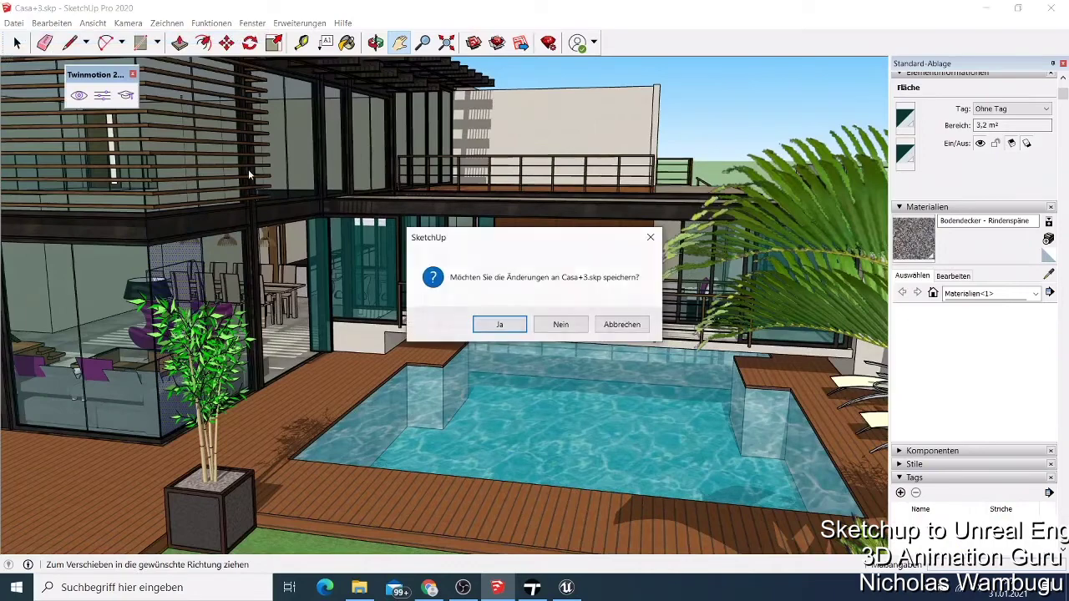
left_click(557, 326)
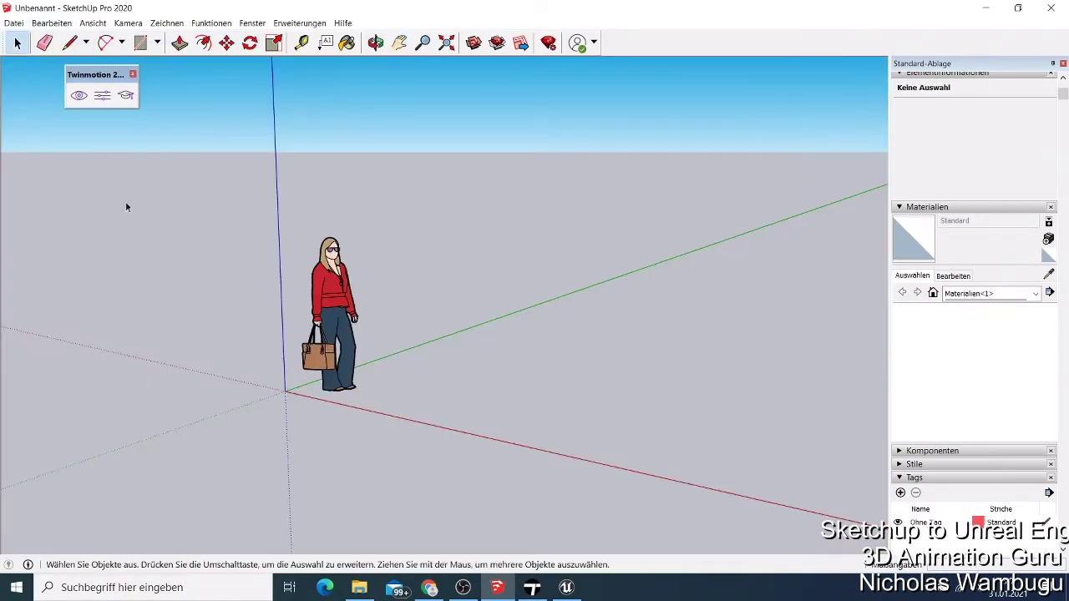
Open Casa+3.skp from the Downloads folder without saving the untitled model, and view the house up close.
left_click(14, 22)
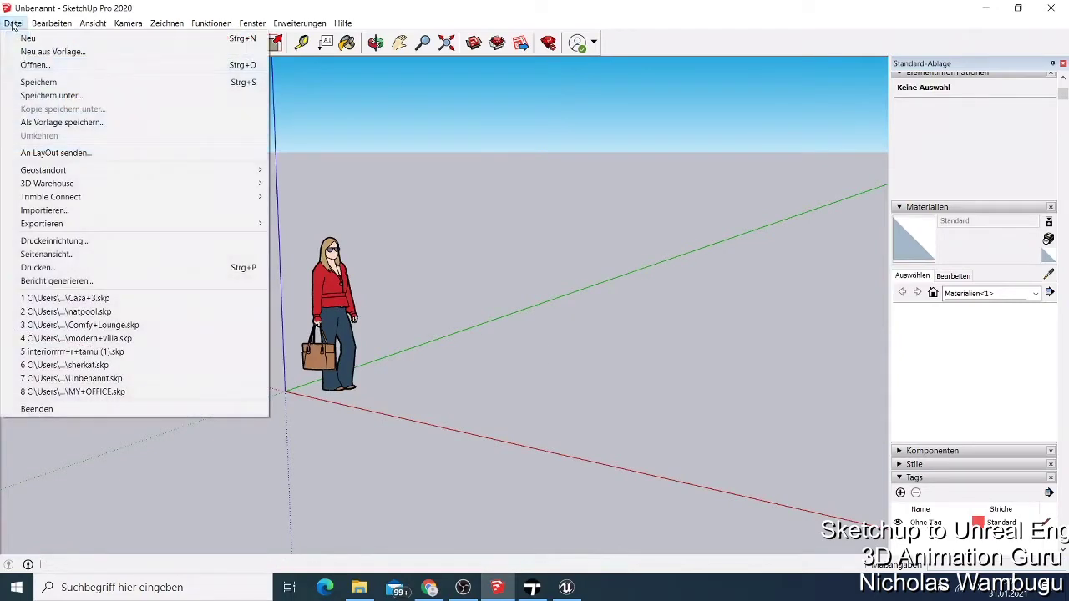
left_click(58, 65)
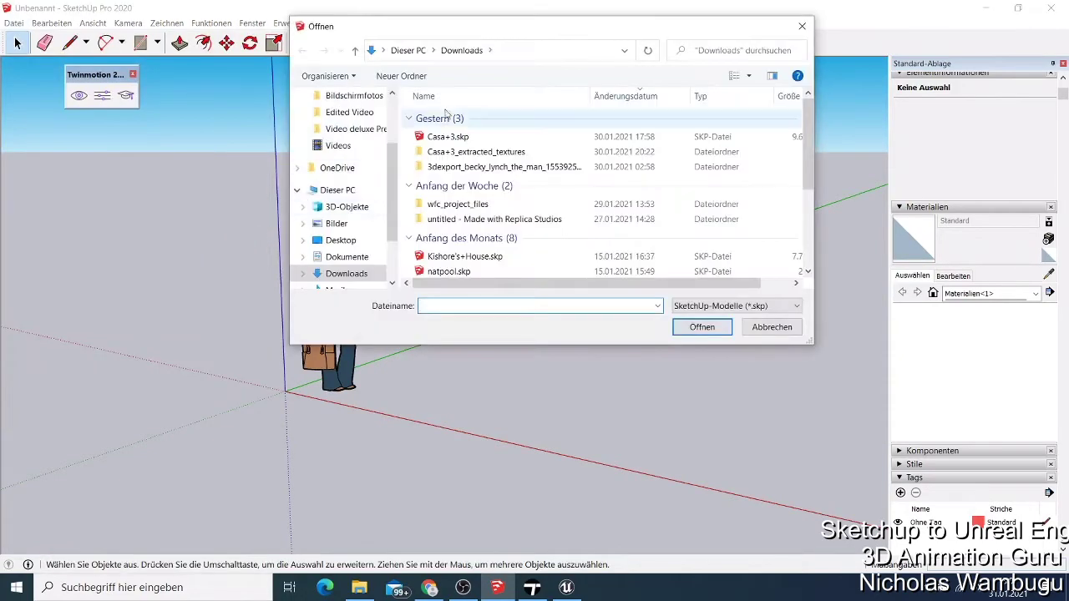
left_click(440, 142)
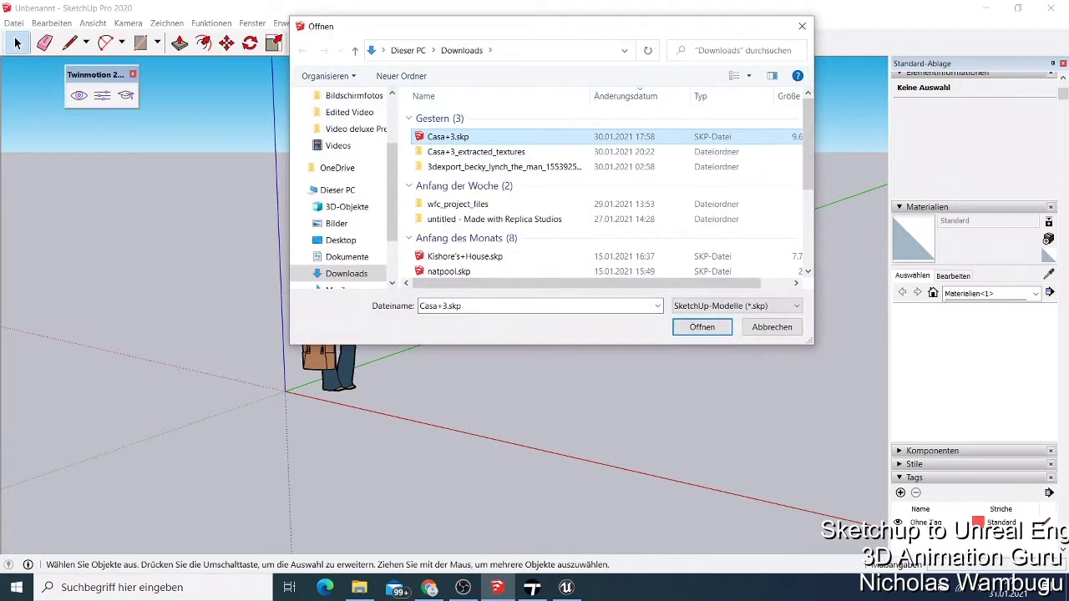
left_click(701, 327)
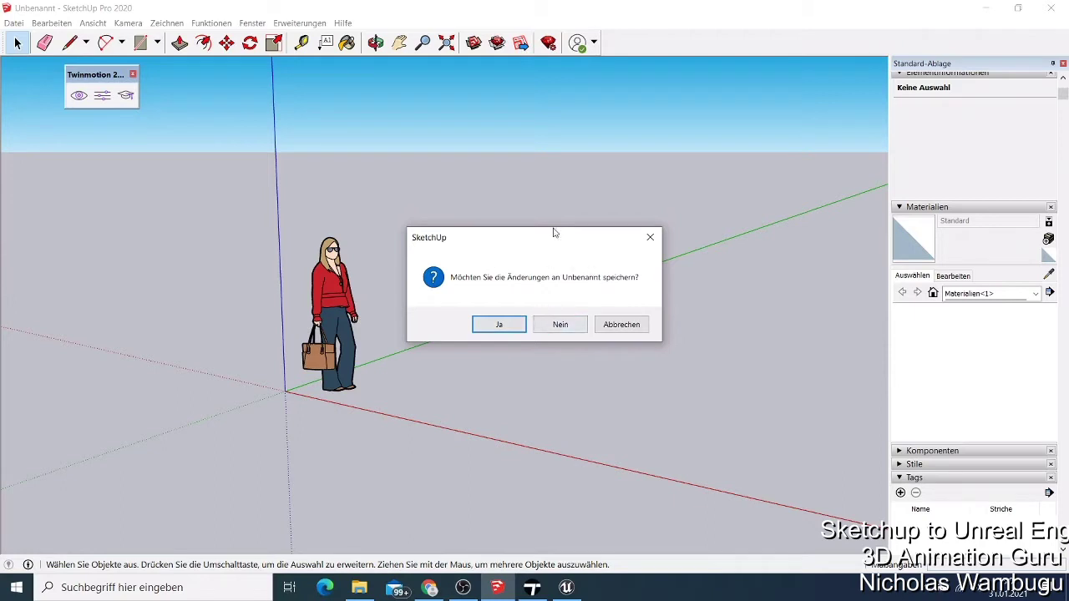
left_click(572, 325)
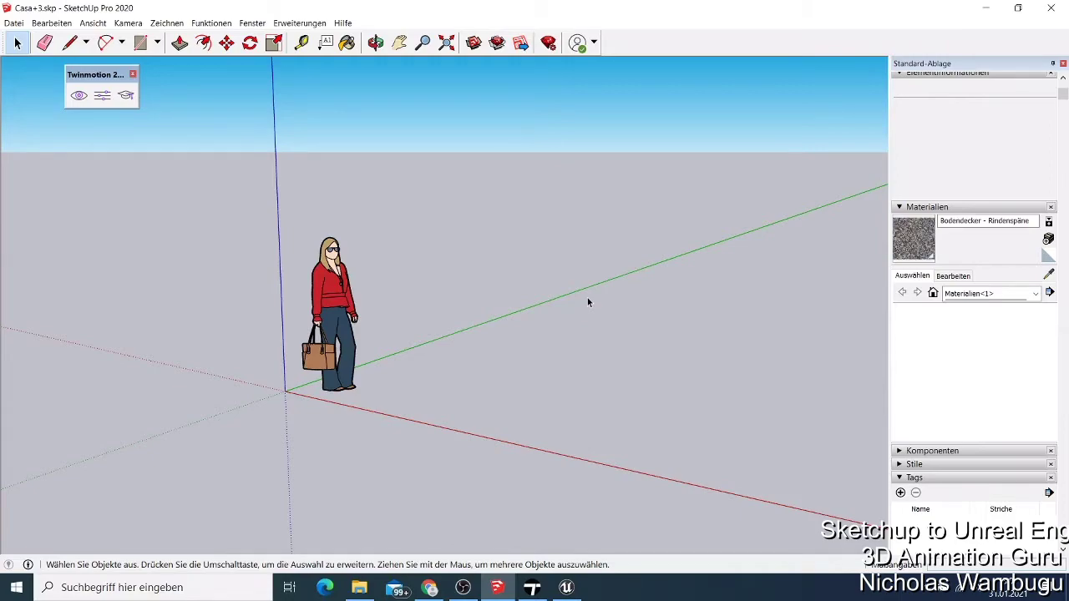
scroll(615, 293, "down", 2)
scroll(615, 292, "up", 2)
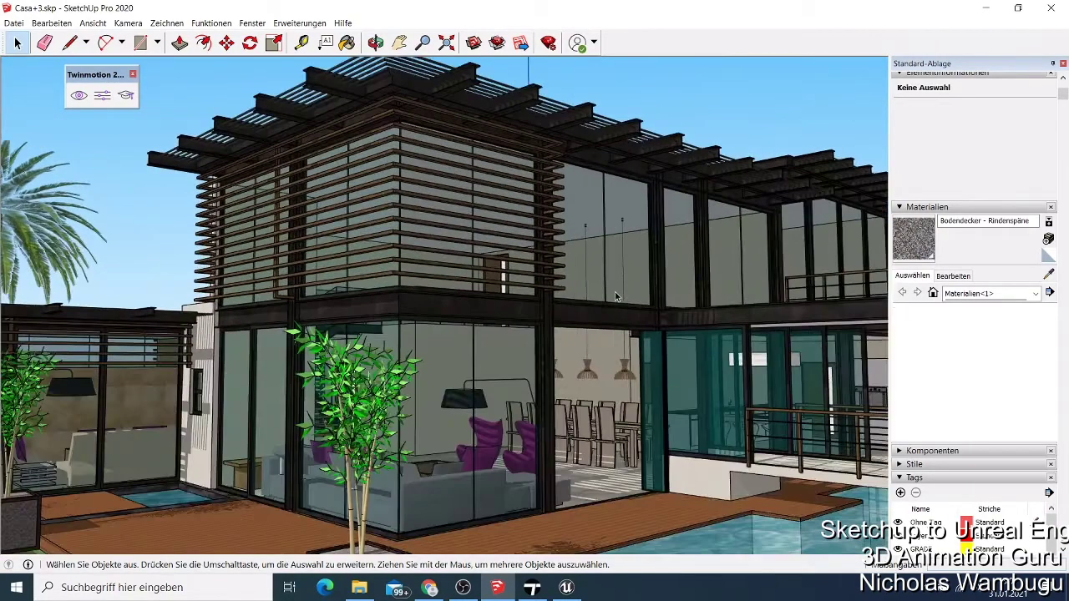
scroll(615, 297, "up", 1)
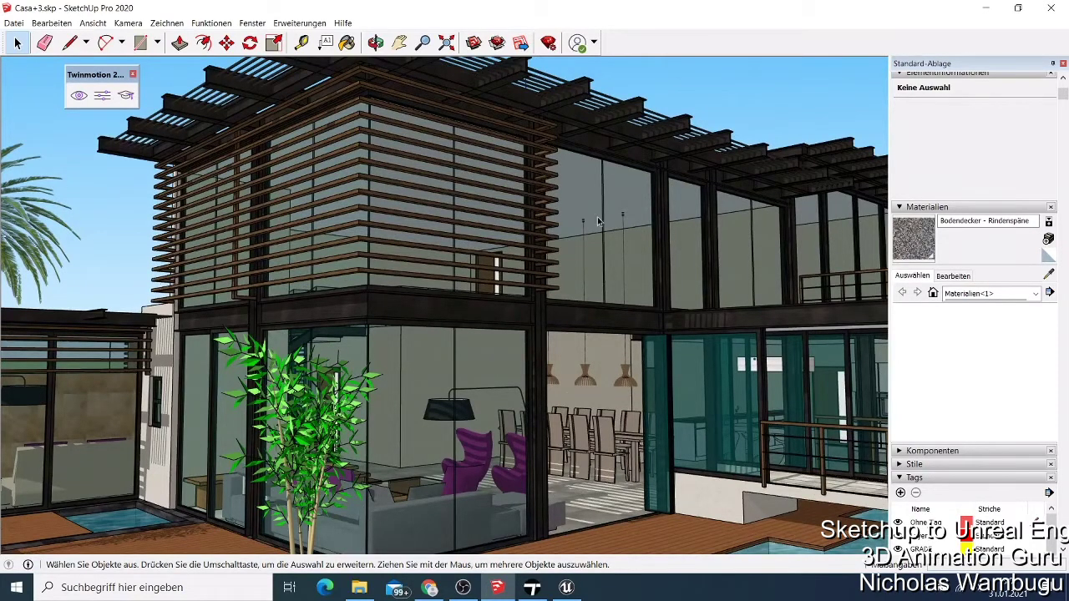
Export the house as a 3D model in Unreal Datasmith (*.udatasmith) format, named "unreal engine expt file", in the Dokumente folder.
left_click(13, 23)
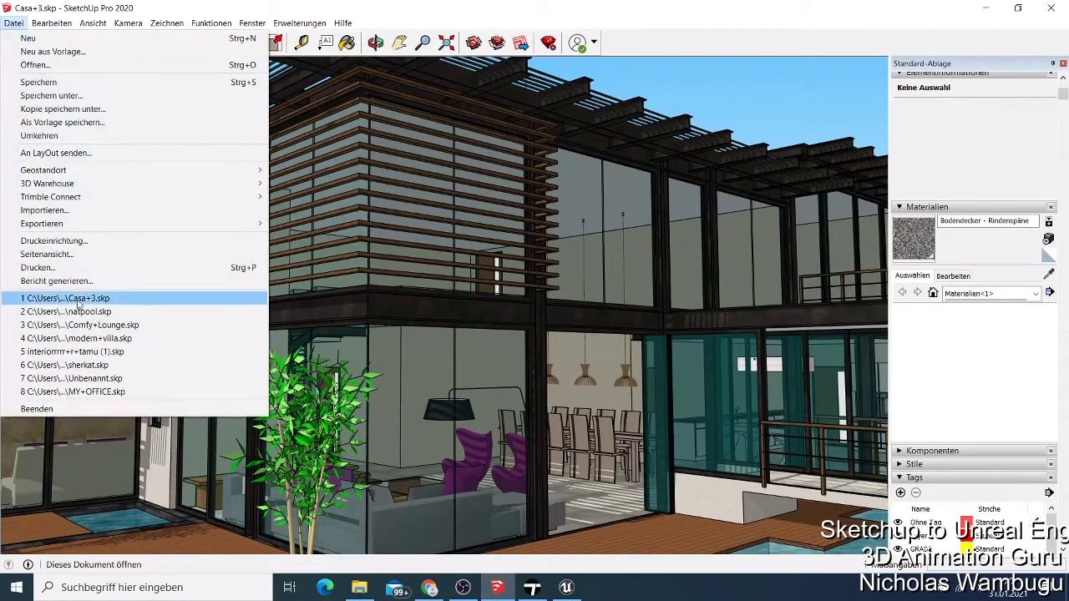
mouse_move(126, 228)
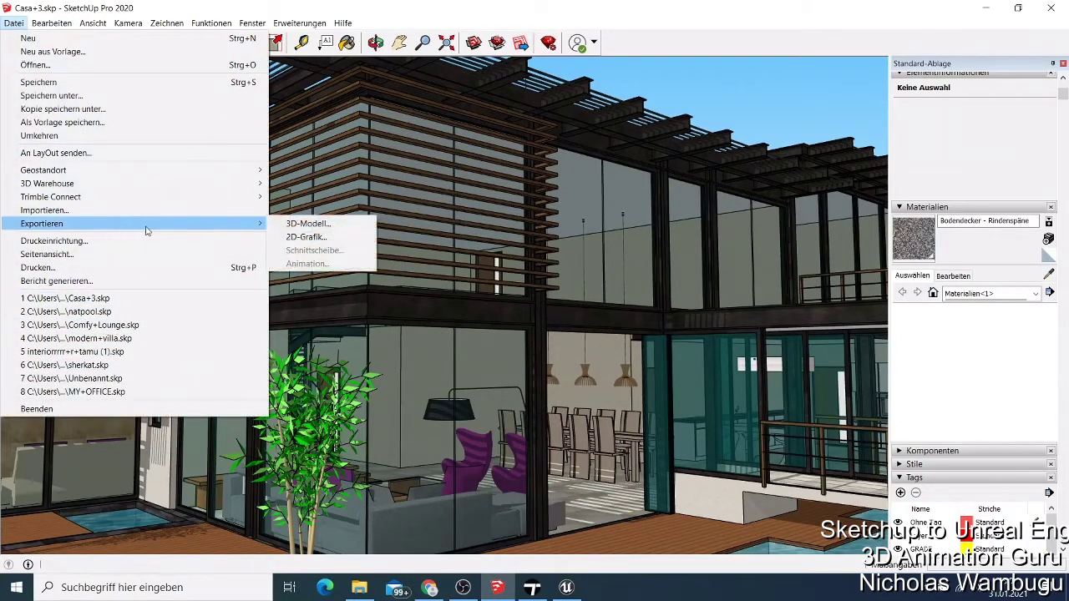
left_click(284, 224)
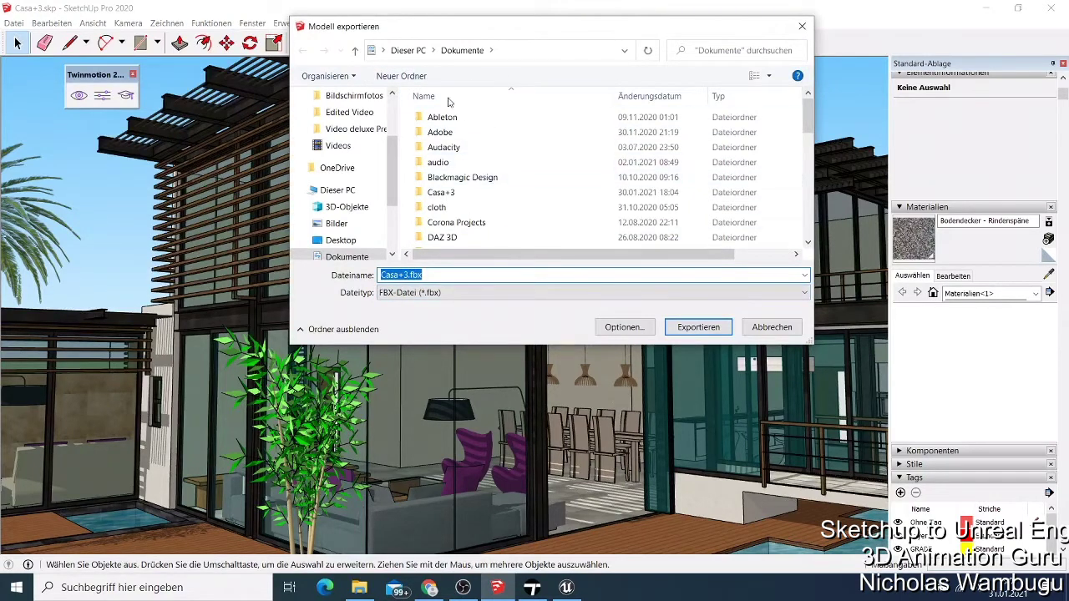
scroll(451, 102, "down", 5)
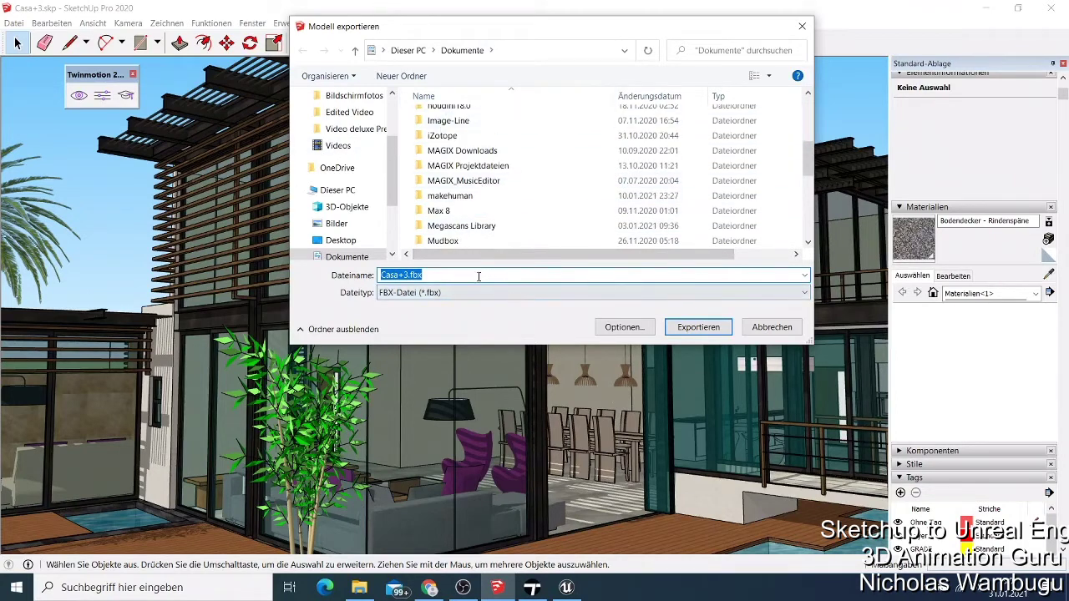
type("un")
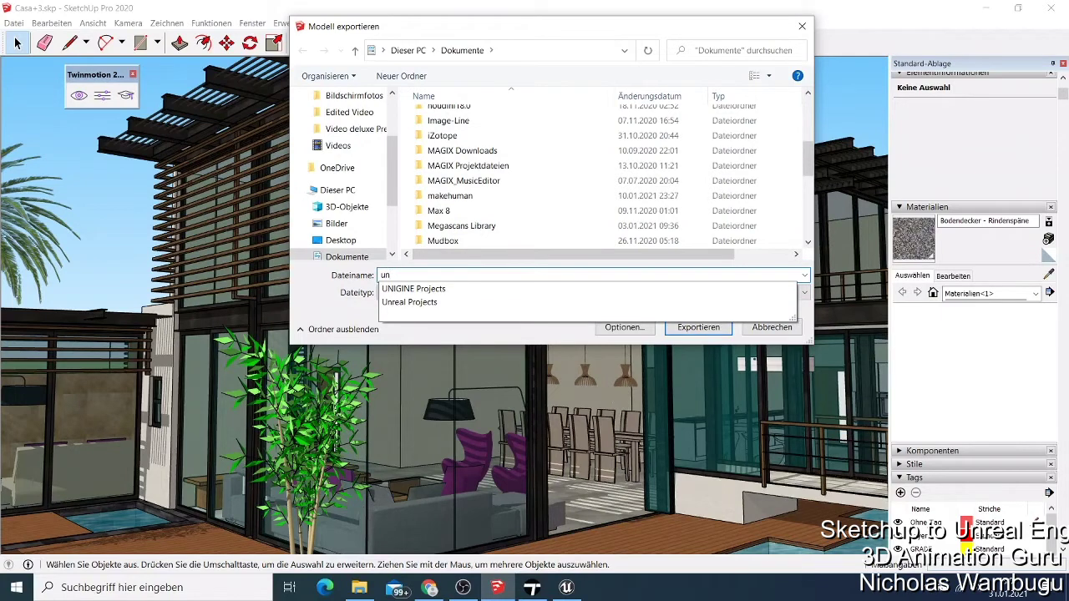
type("real engine")
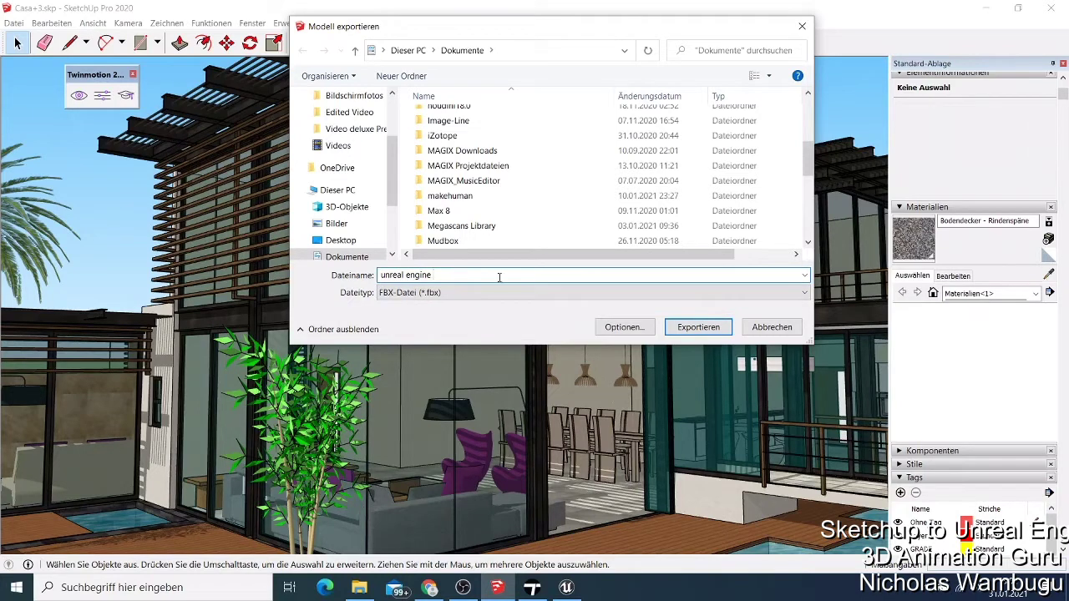
type("expt file")
left_click(536, 293)
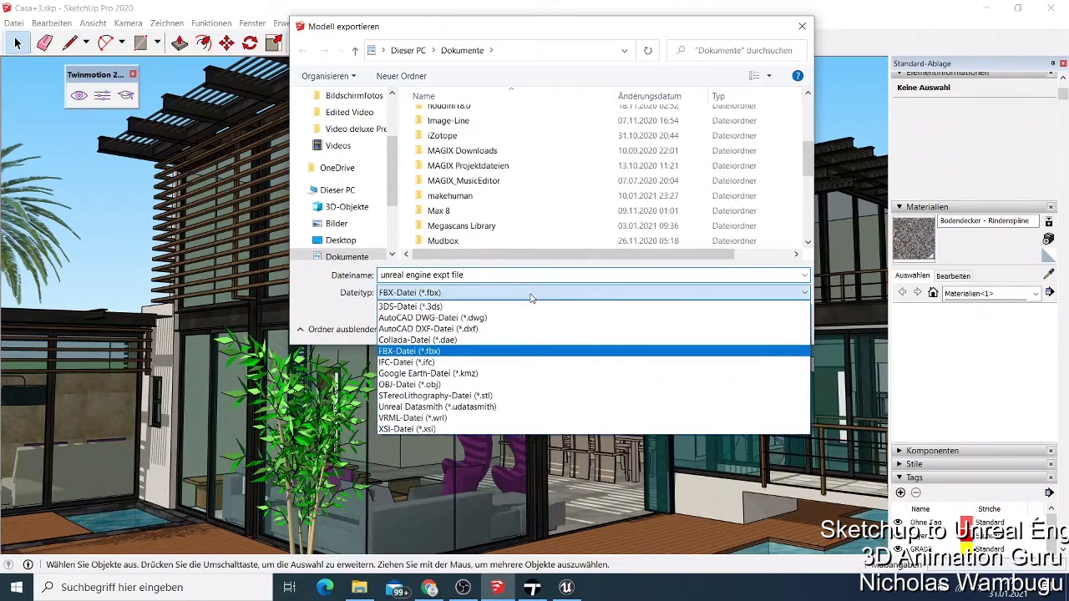
left_click(415, 408)
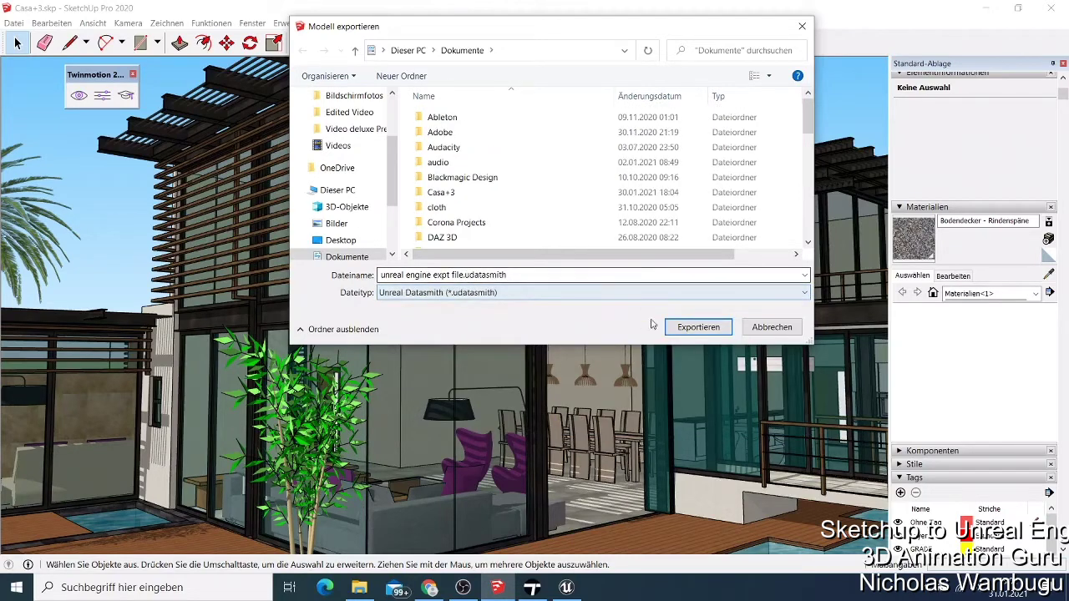
left_click(678, 328)
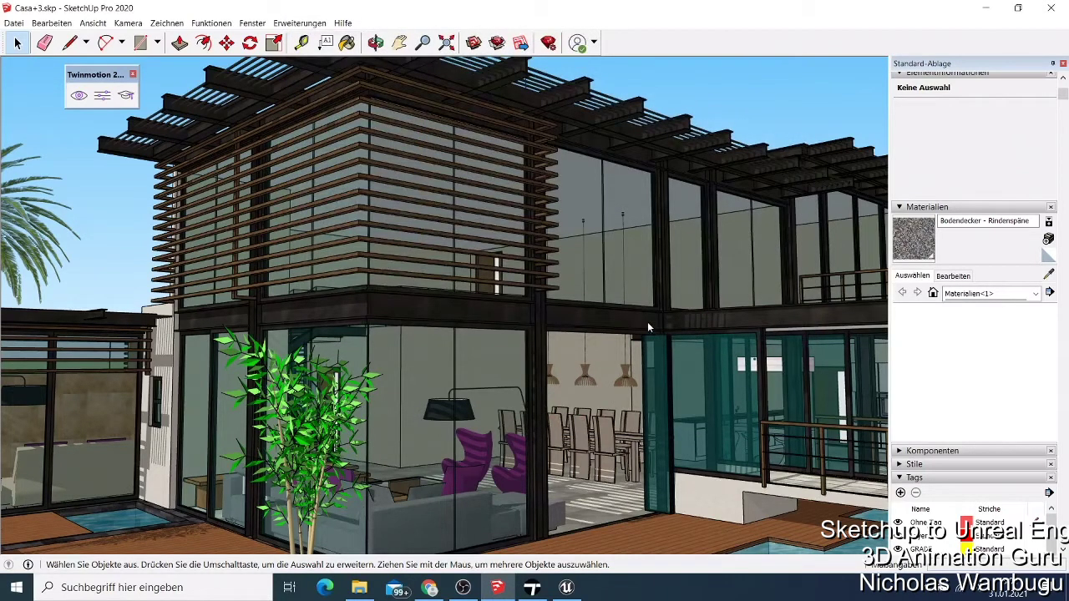
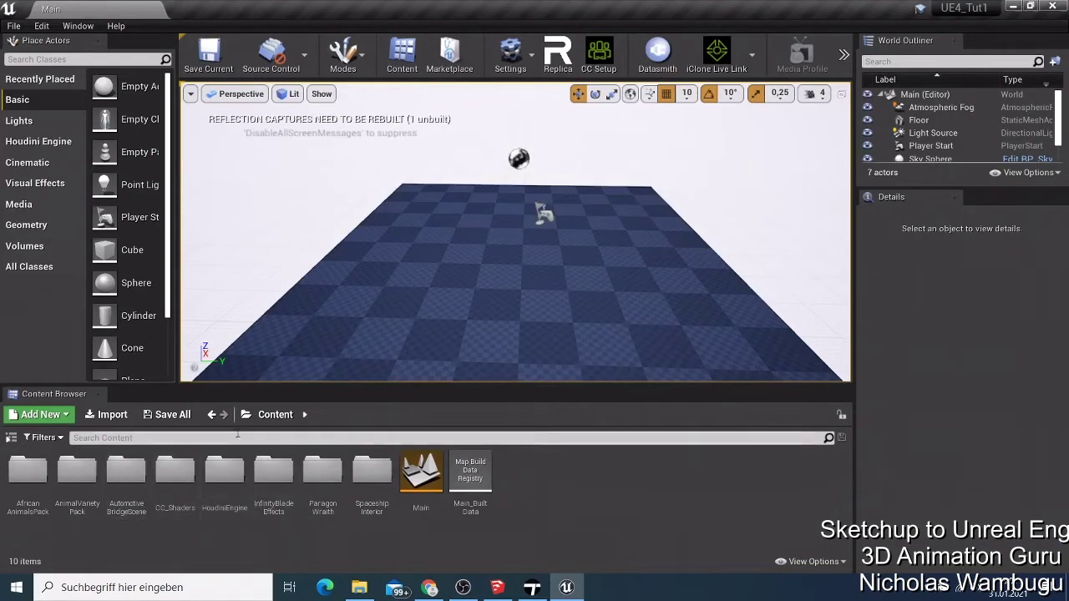
Switch to Unreal Engine, create a folder named sketchup in the project's Content folder and open it.
right_click(579, 505)
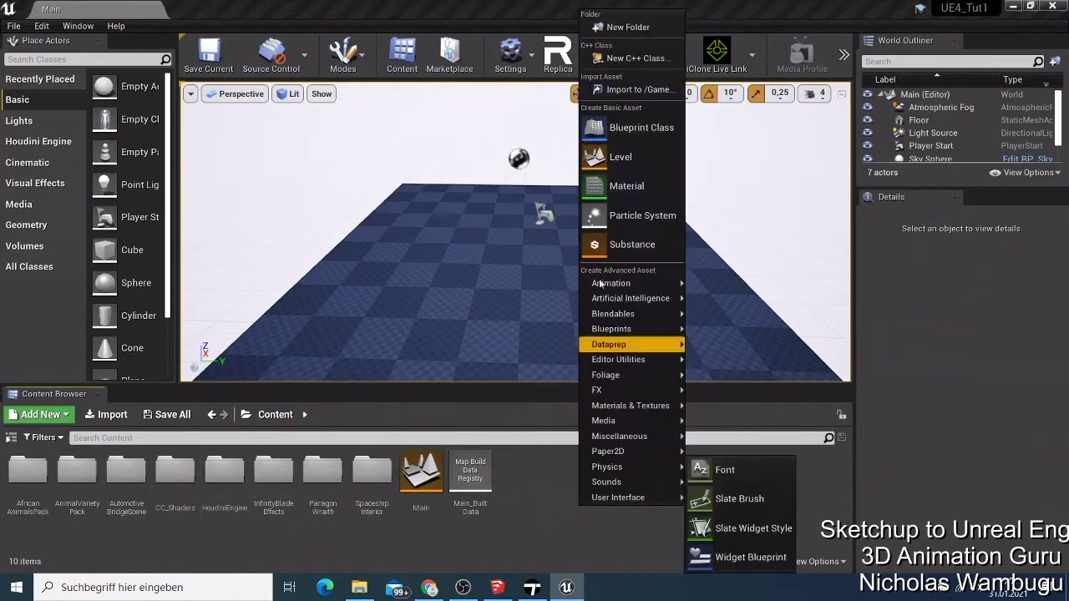
left_click(618, 26)
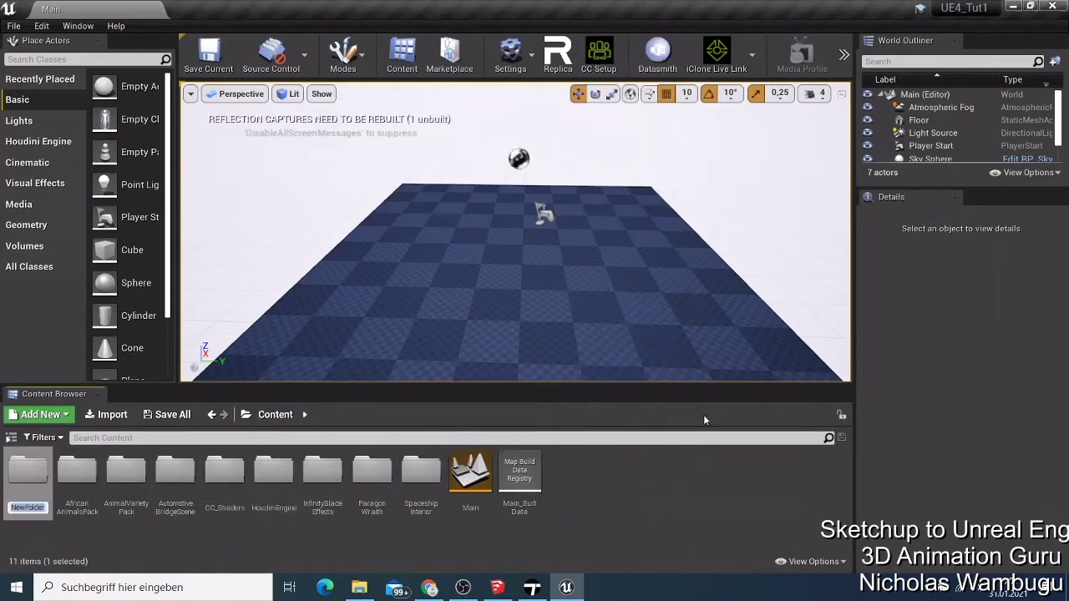
type("sket")
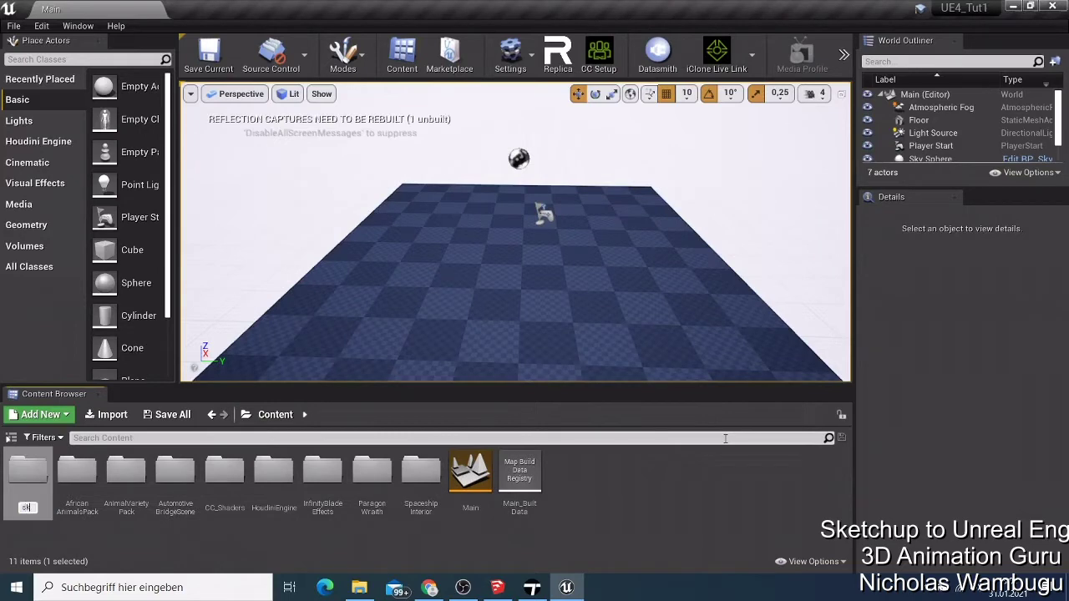
type("chup")
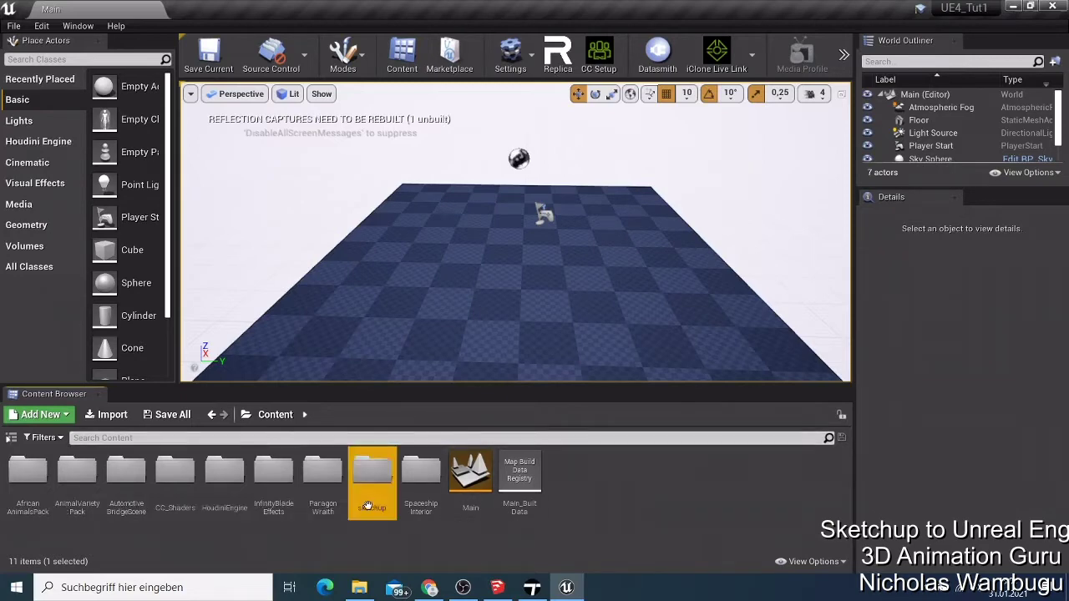
double_click(368, 496)
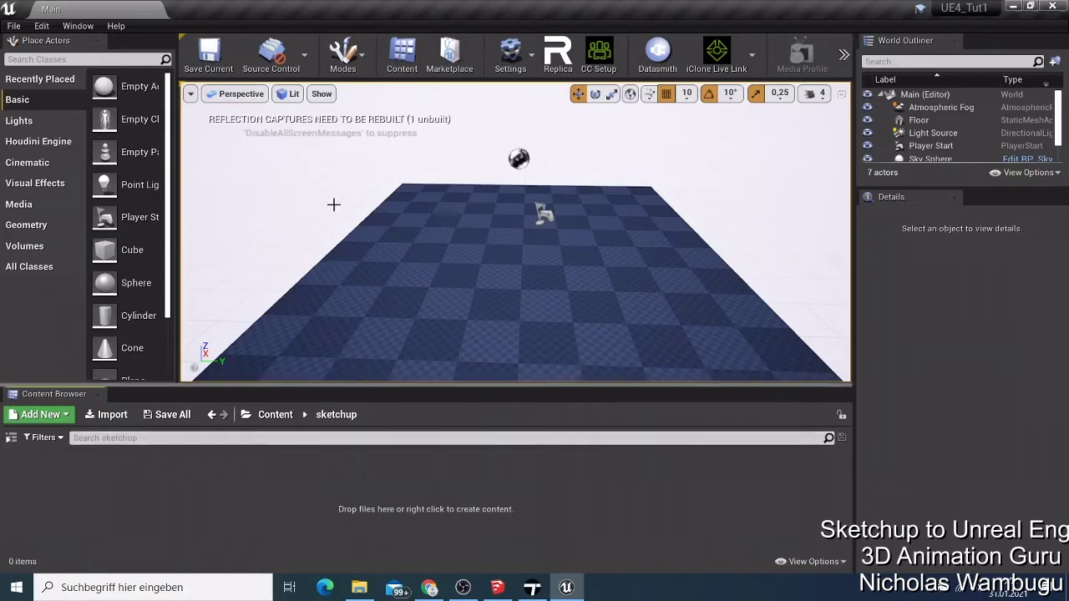
Start a Datasmith import of "unreal engine expt file.udatasmith" from the Dokumente folder, with the sketchup folder as its destination.
left_click(659, 52)
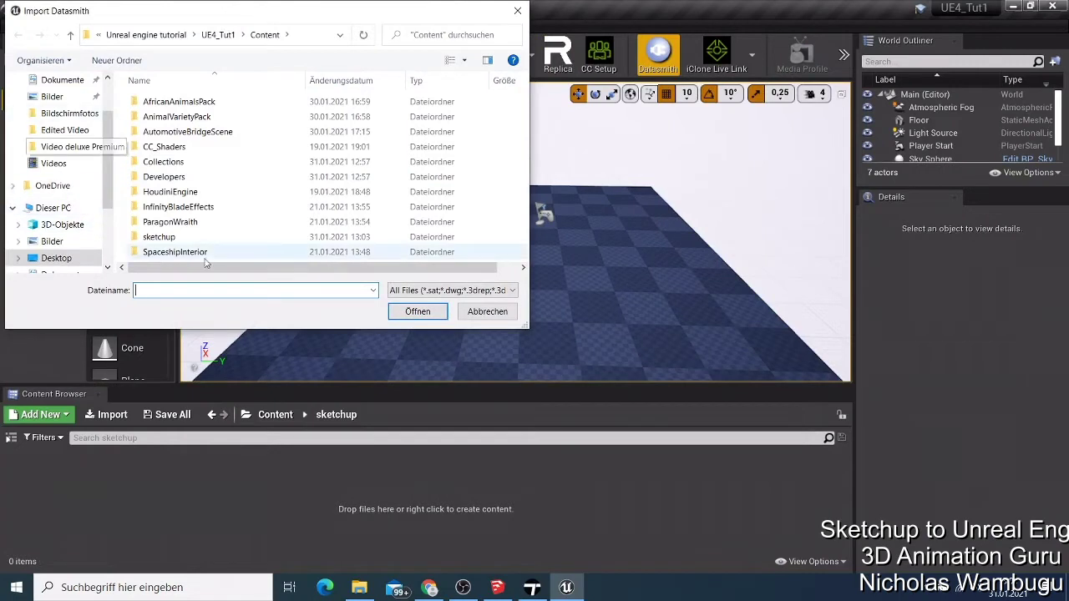
scroll(69, 201, "down", 1)
scroll(68, 200, "down", 1)
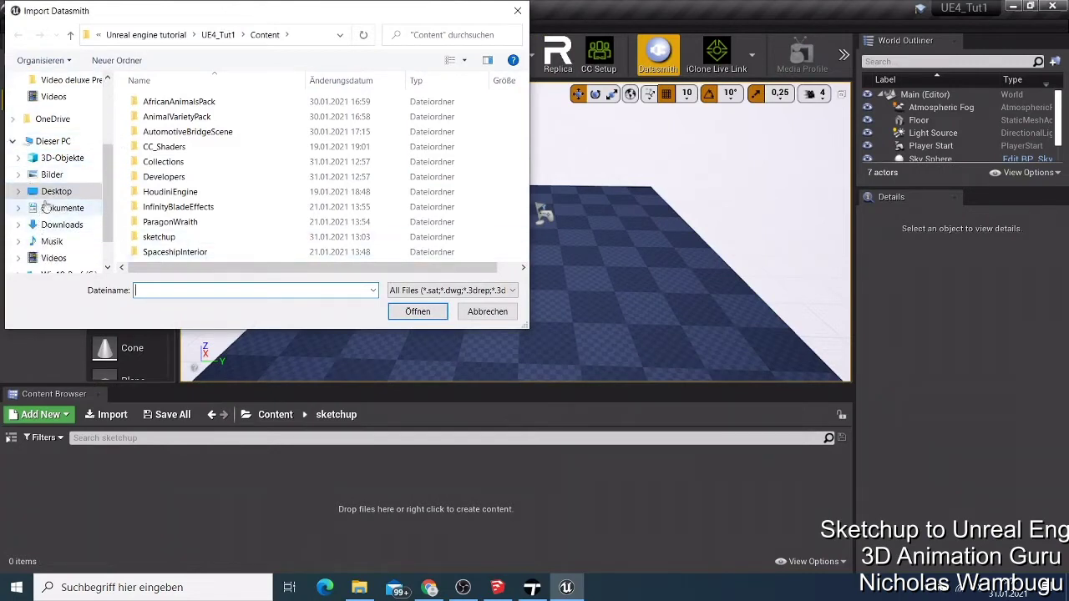
left_click(61, 208)
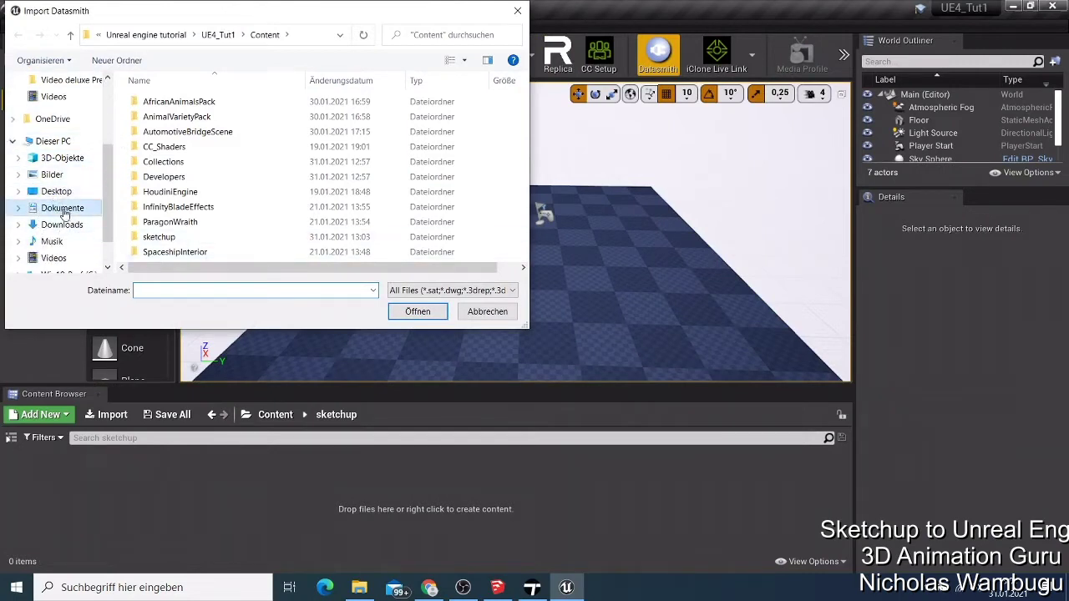
scroll(200, 209, "down", 10)
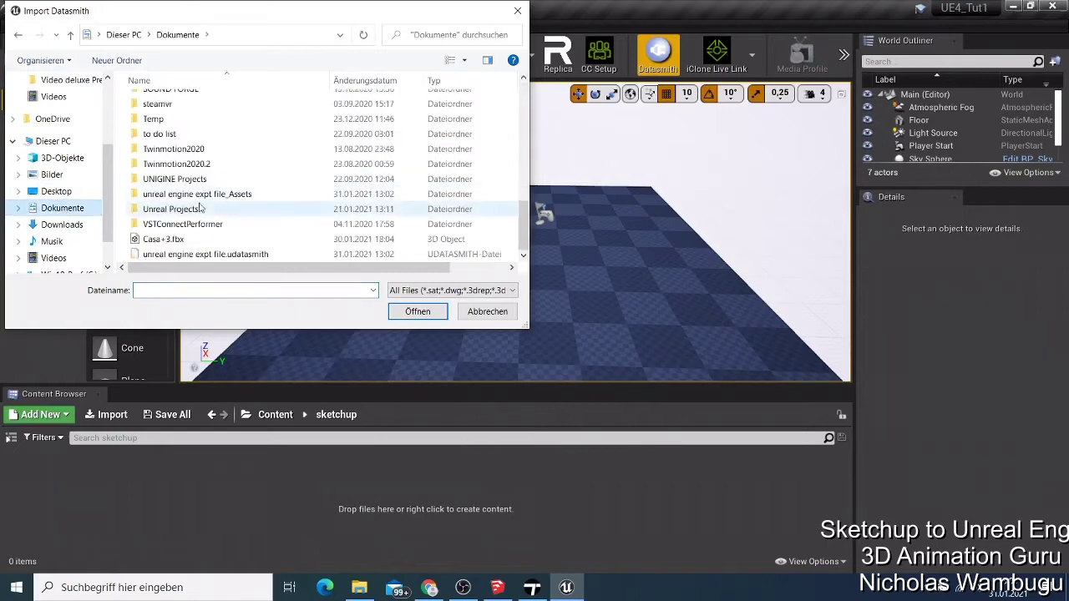
left_click(200, 255)
left_click(417, 311)
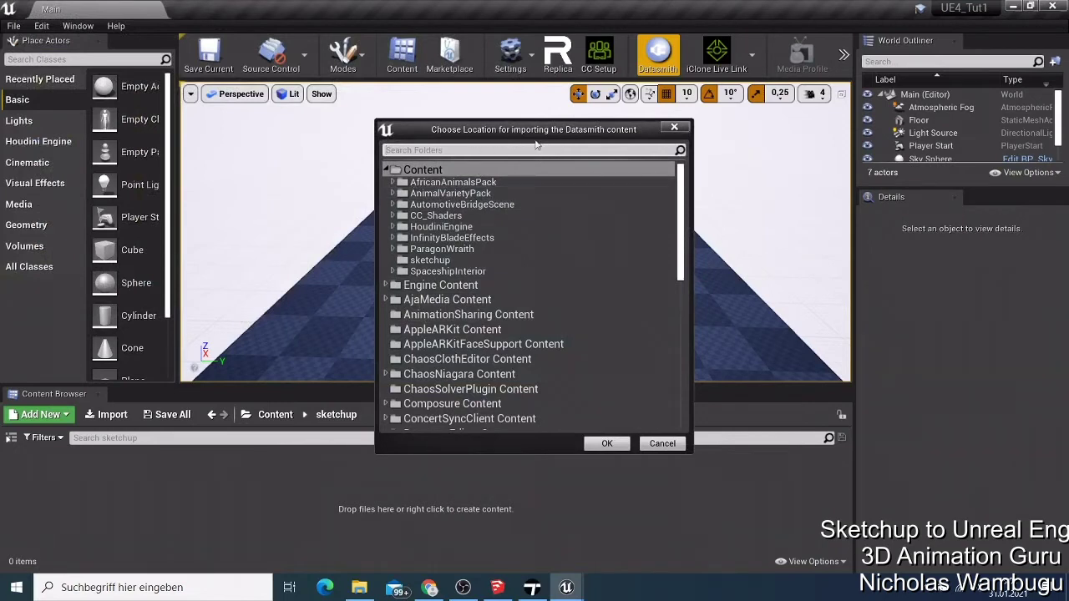
left_click(453, 262)
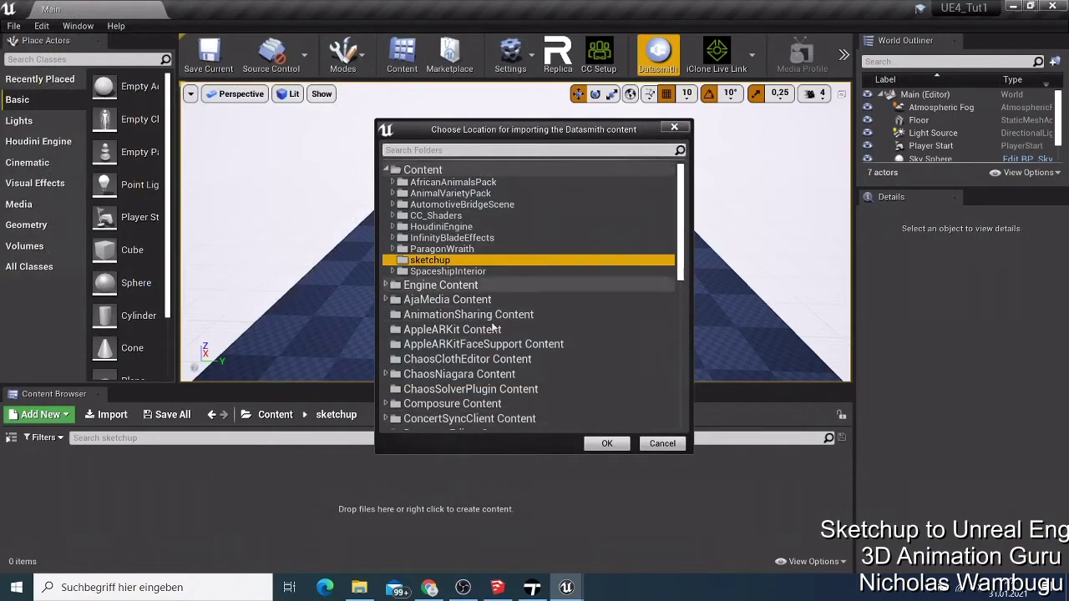
left_click(610, 445)
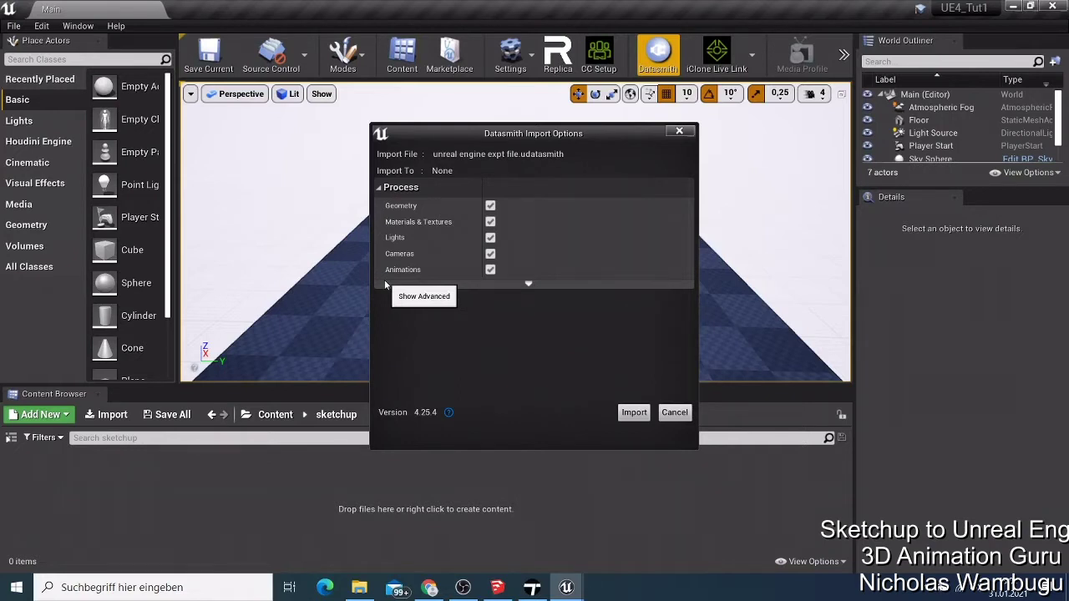
Import the Datasmith file with Geometry, Materials & Textures and Lights enabled, and Cameras and Animations disabled.
left_click_drag(482, 271, 488, 274)
left_click(496, 271)
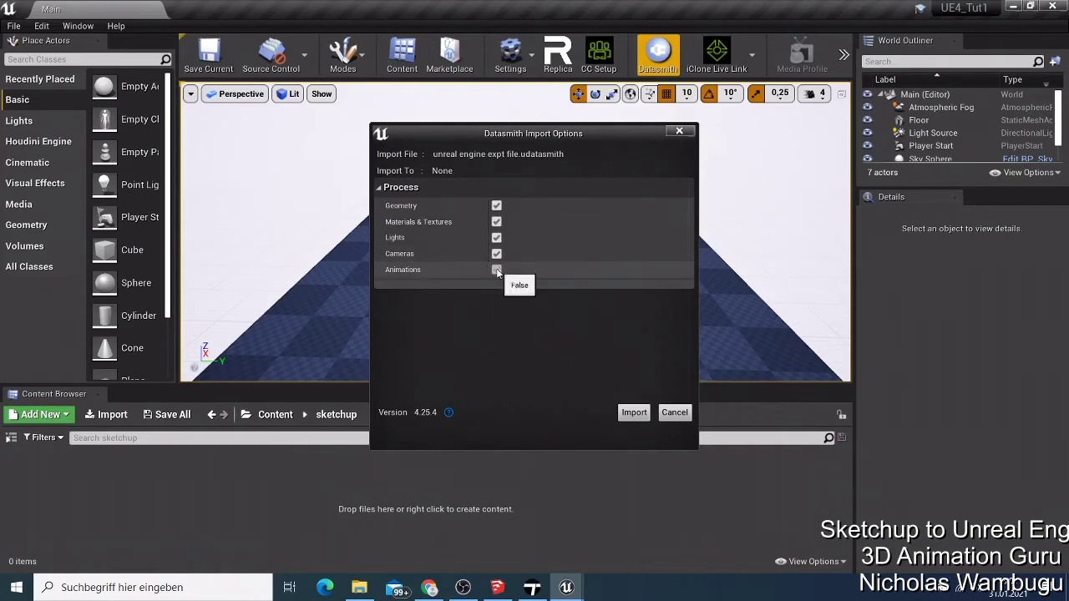
left_click(497, 255)
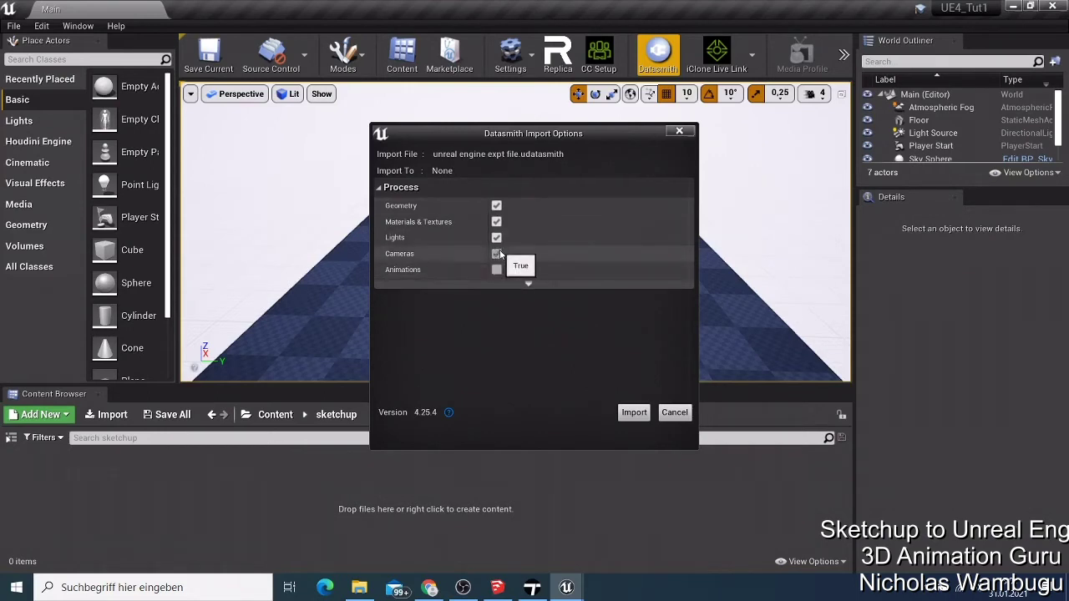
left_click(497, 239)
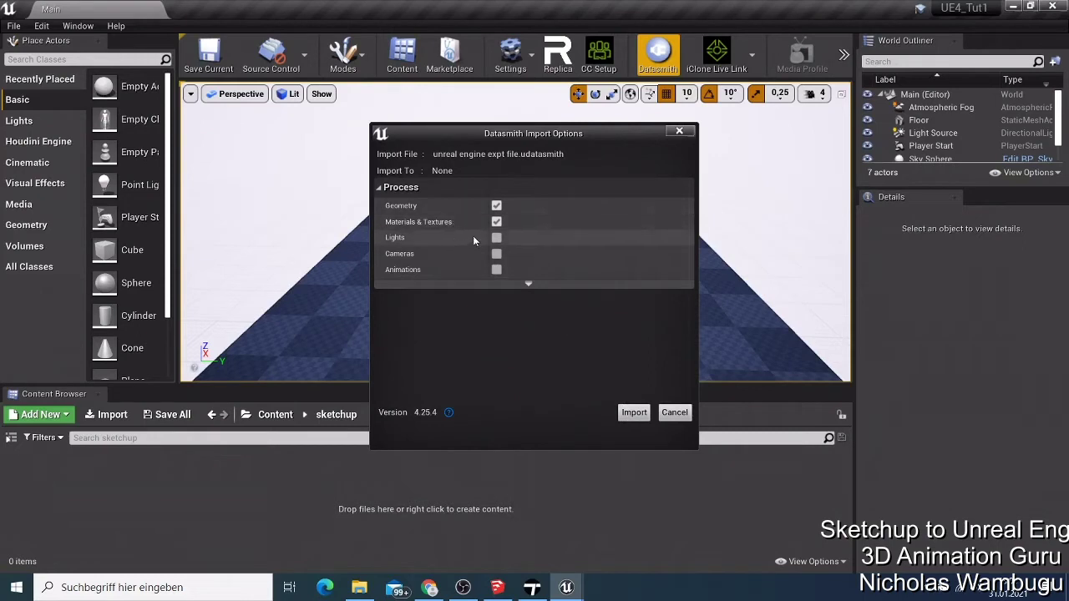
left_click(497, 238)
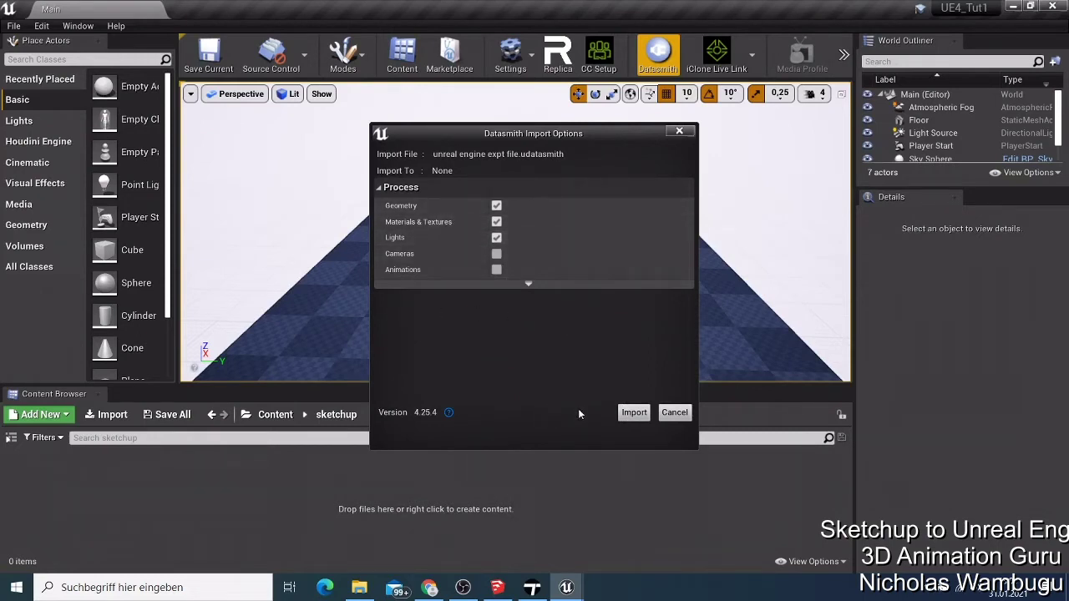
left_click(632, 413)
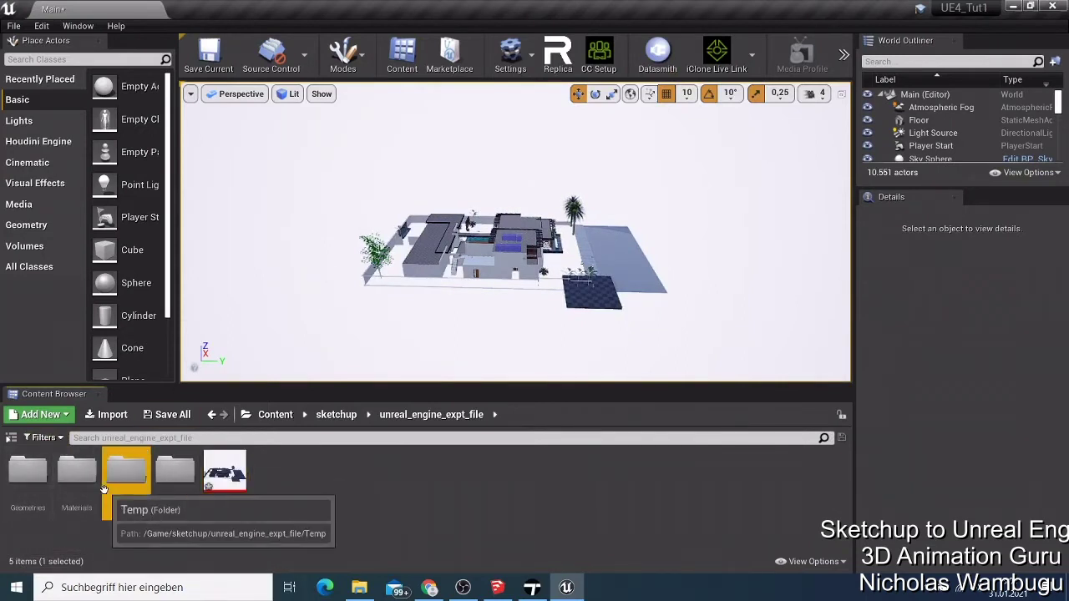
Examine the static meshes in the imported Geometries folder, and return to the unreal_engine_expt_file folder.
double_click(33, 473)
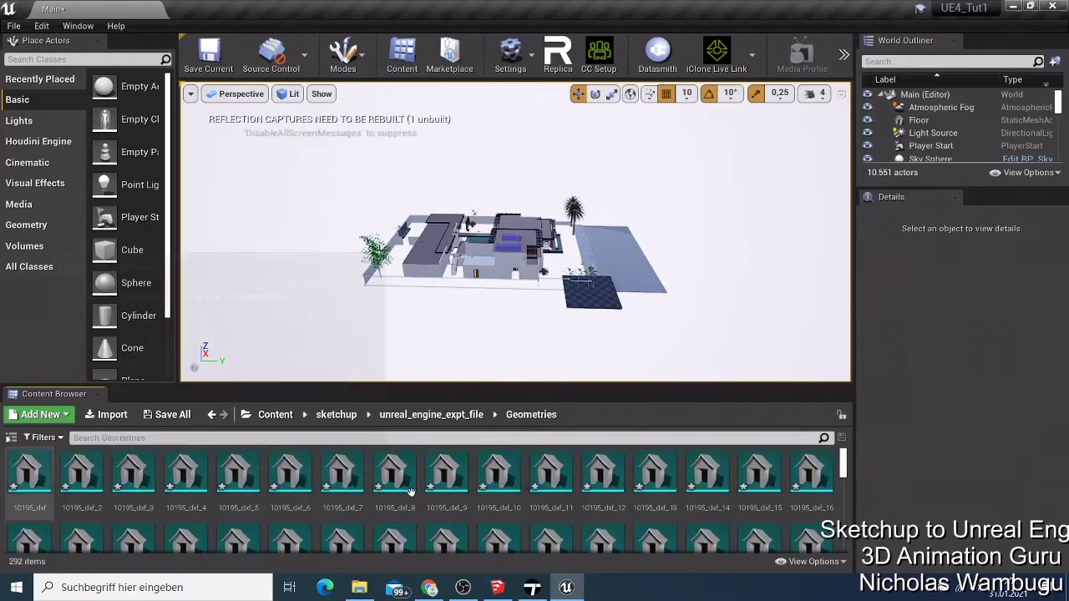
scroll(411, 493, "down", 2)
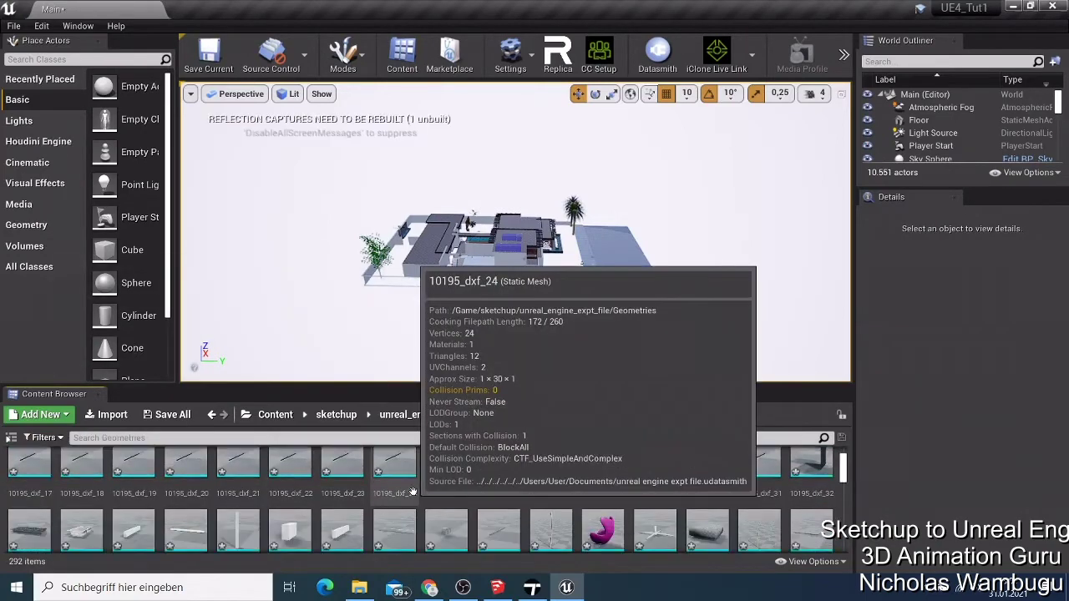
scroll(673, 501, "down", 3)
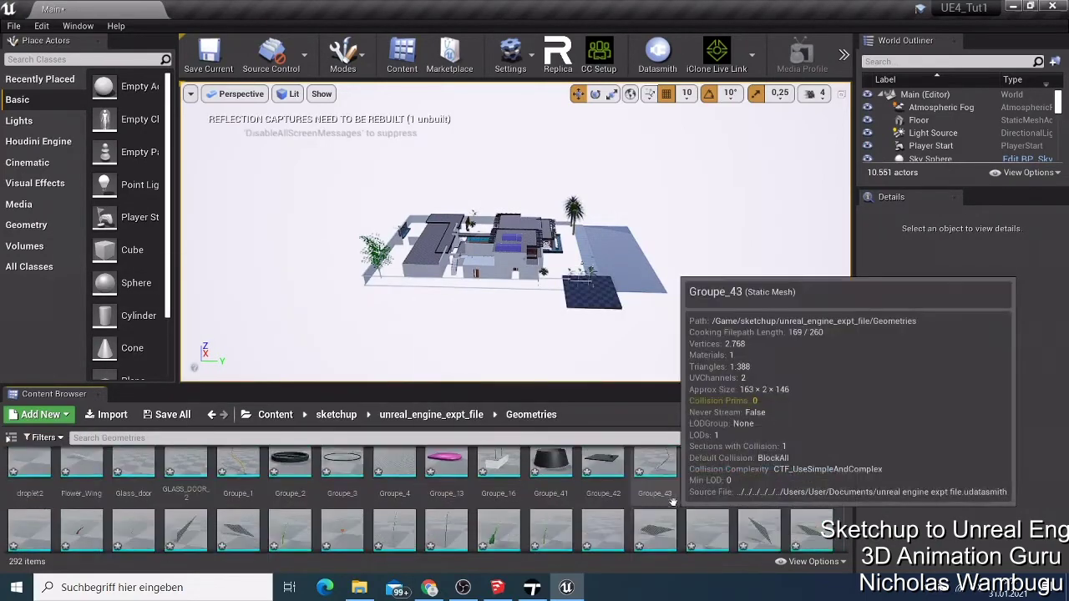
scroll(674, 501, "up", 3)
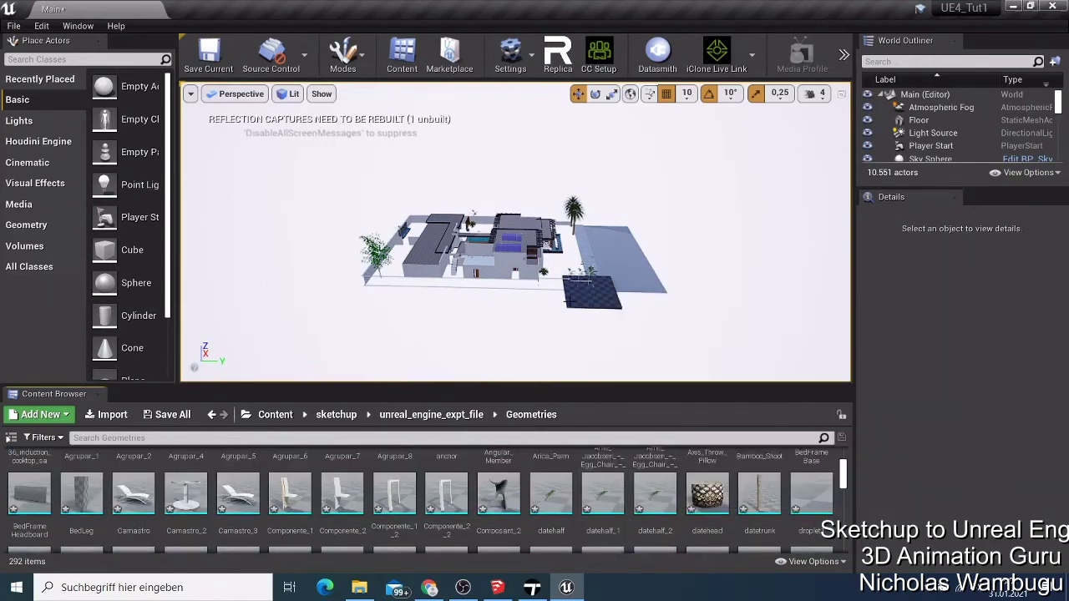
mouse_move(702, 500)
left_click(212, 415)
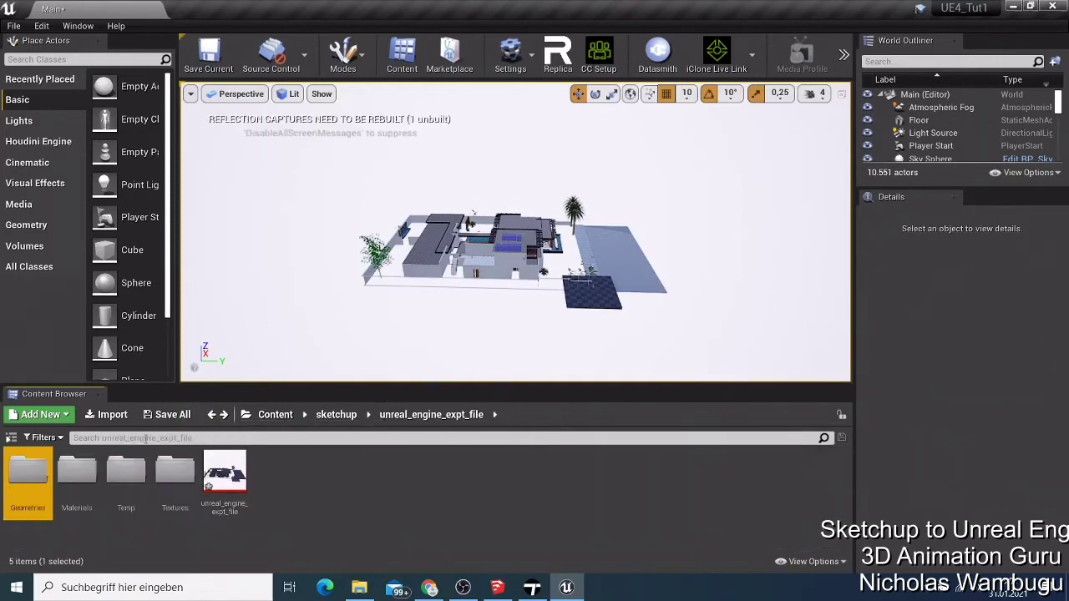
Inspect the imported Materials, Temp and Textures folders, and return to the unreal_engine_expt_file folder.
double_click(90, 471)
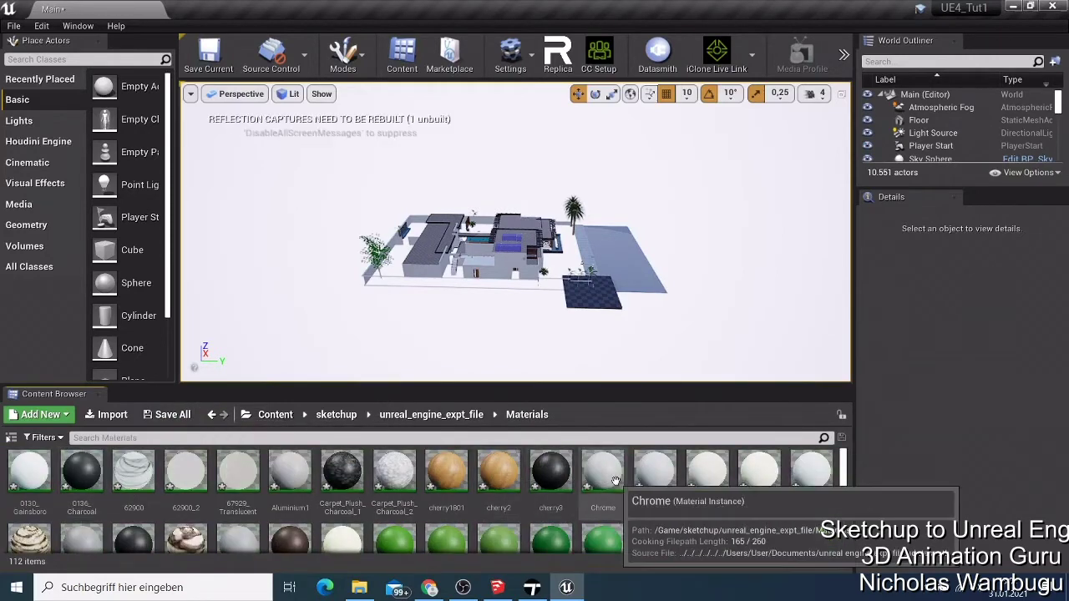
scroll(602, 480, "down", 3)
scroll(614, 481, "down", 2)
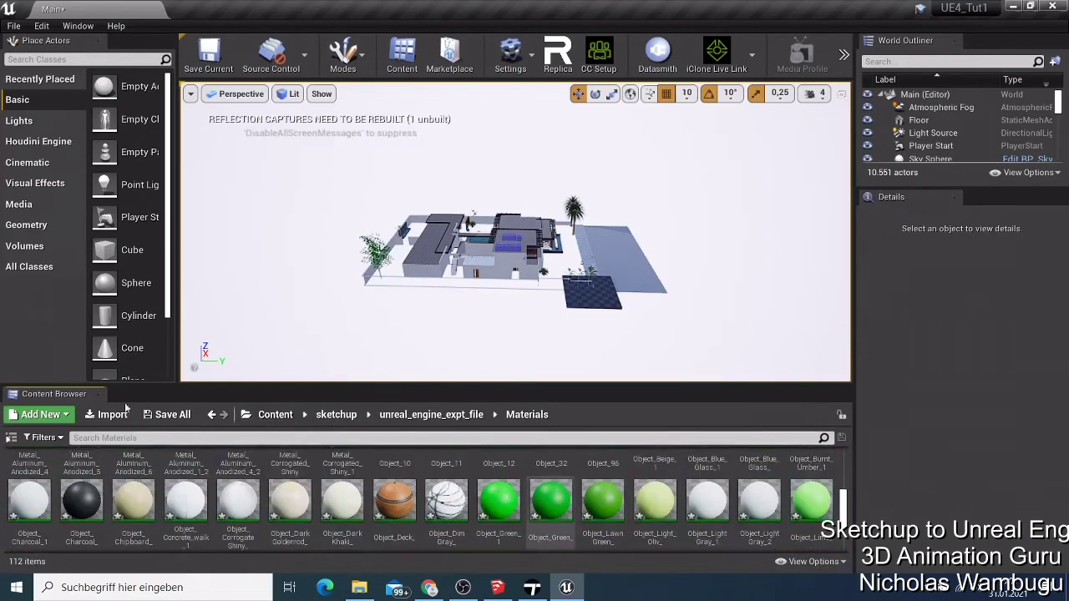
left_click(211, 415)
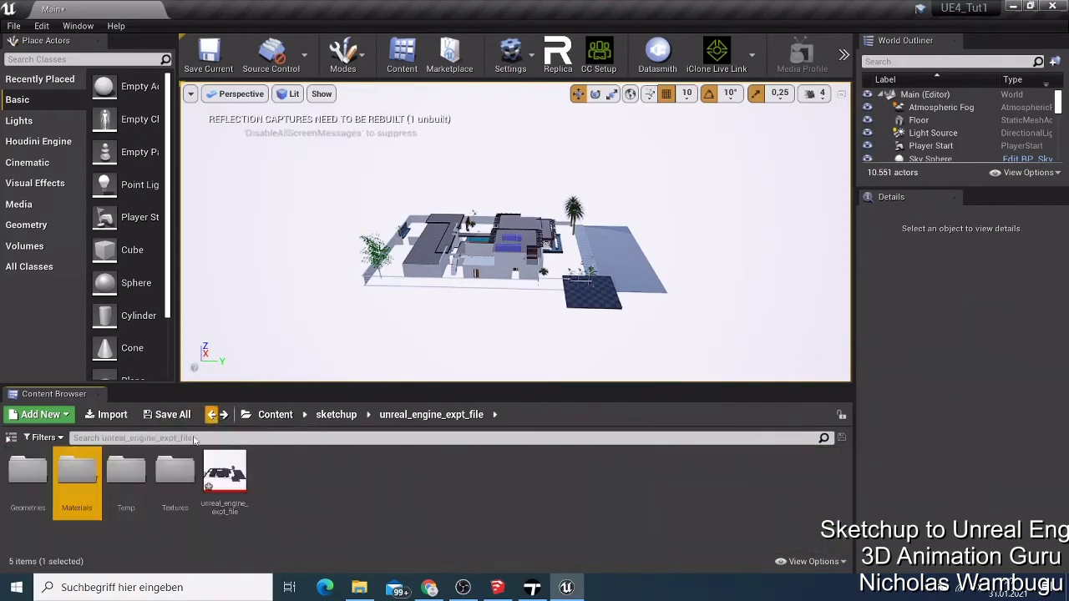
double_click(144, 497)
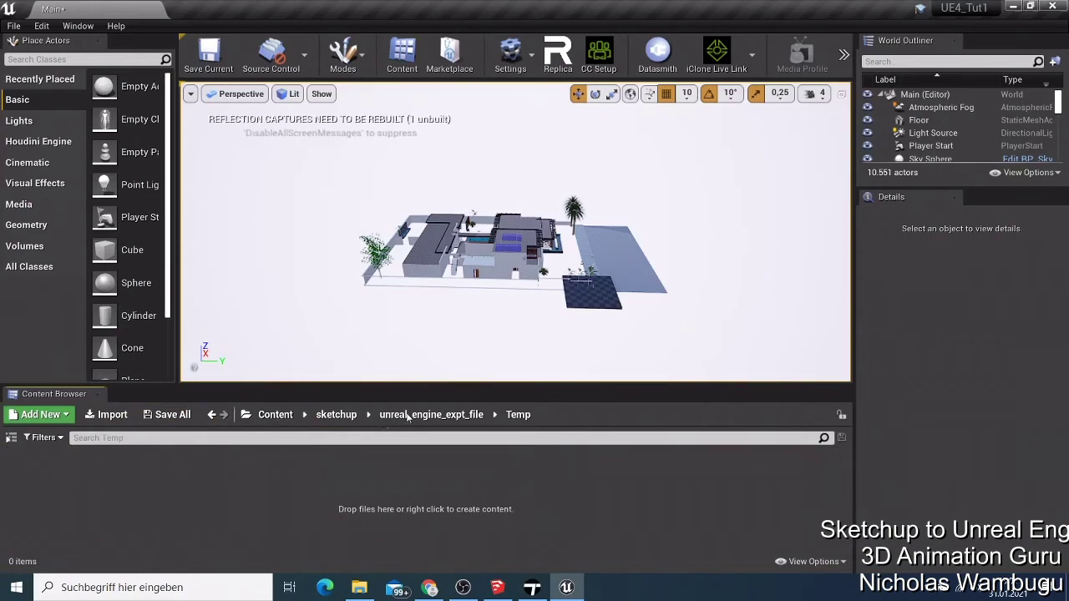
left_click(211, 414)
double_click(176, 485)
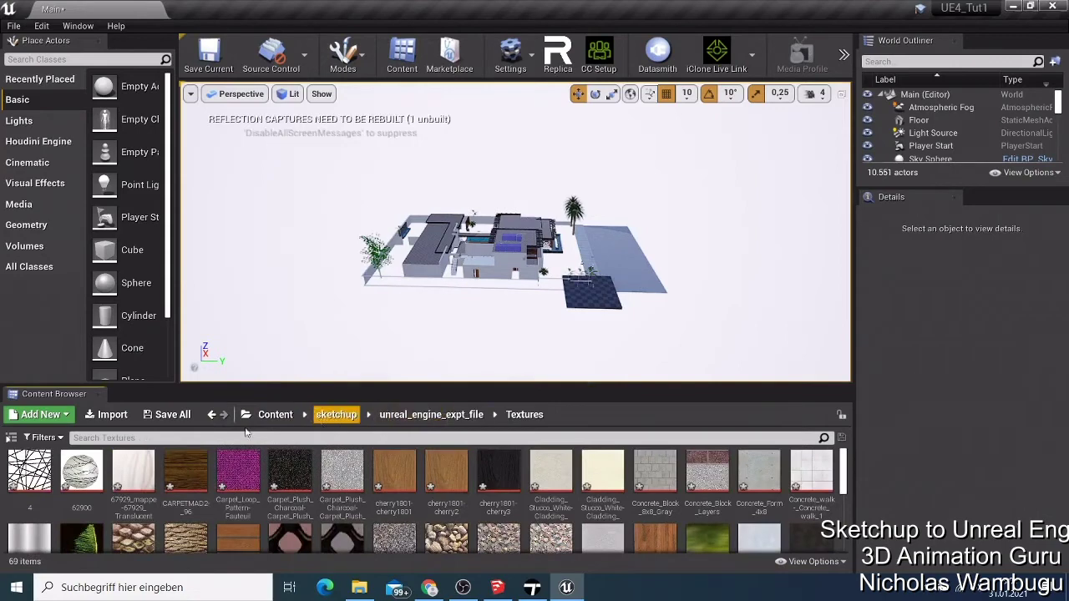
left_click(212, 414)
Inspect the imported house's exterior in the viewport, from the overall site around to the paved street front.
scroll(451, 303, "up", 5)
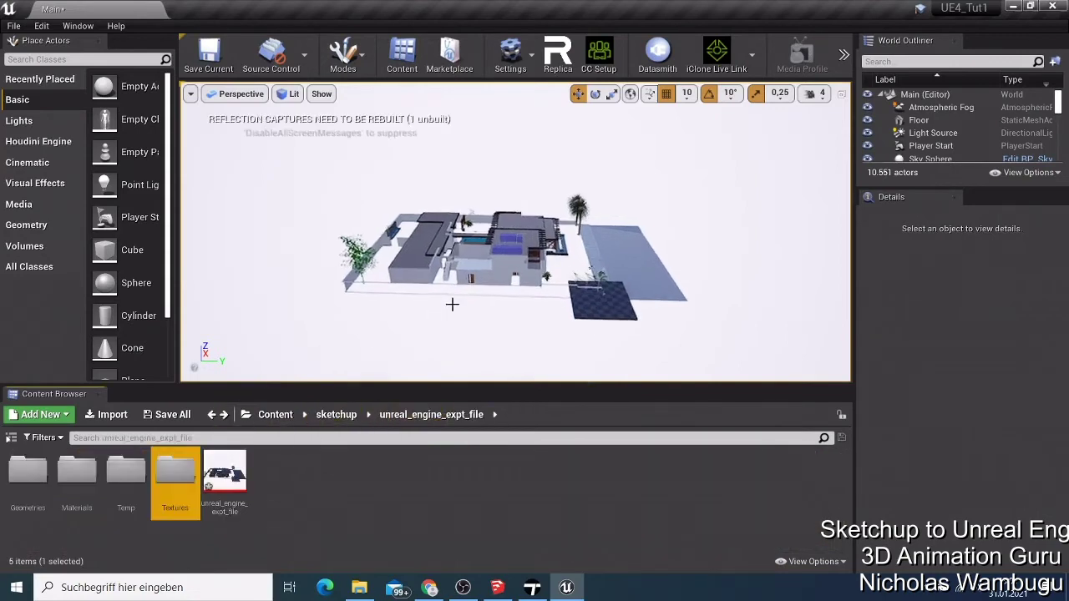
key("q")
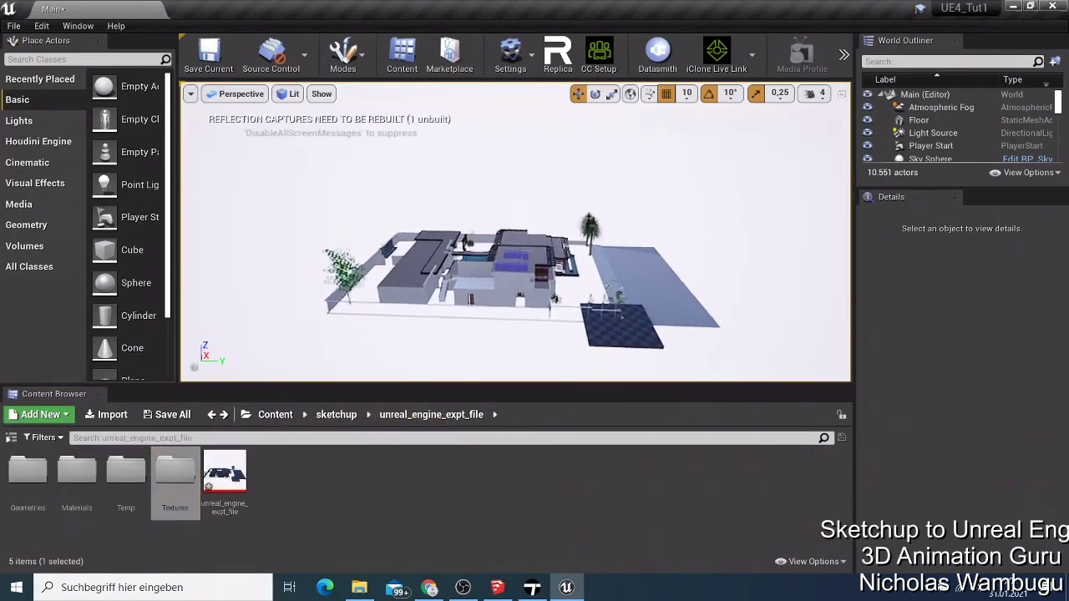
scroll(454, 305, "up", 8)
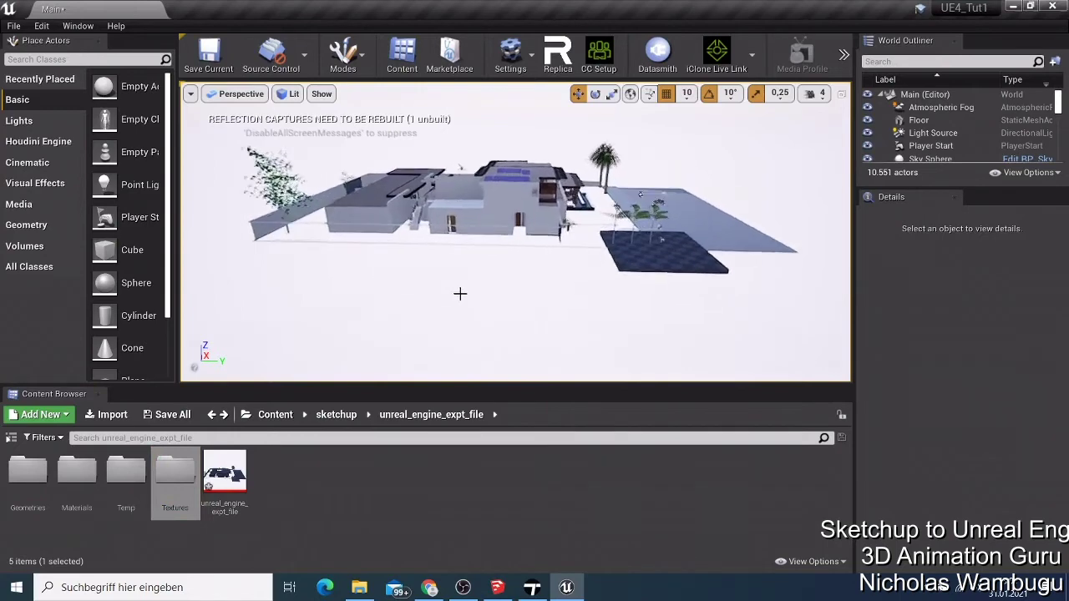
scroll(476, 290, "up", 8)
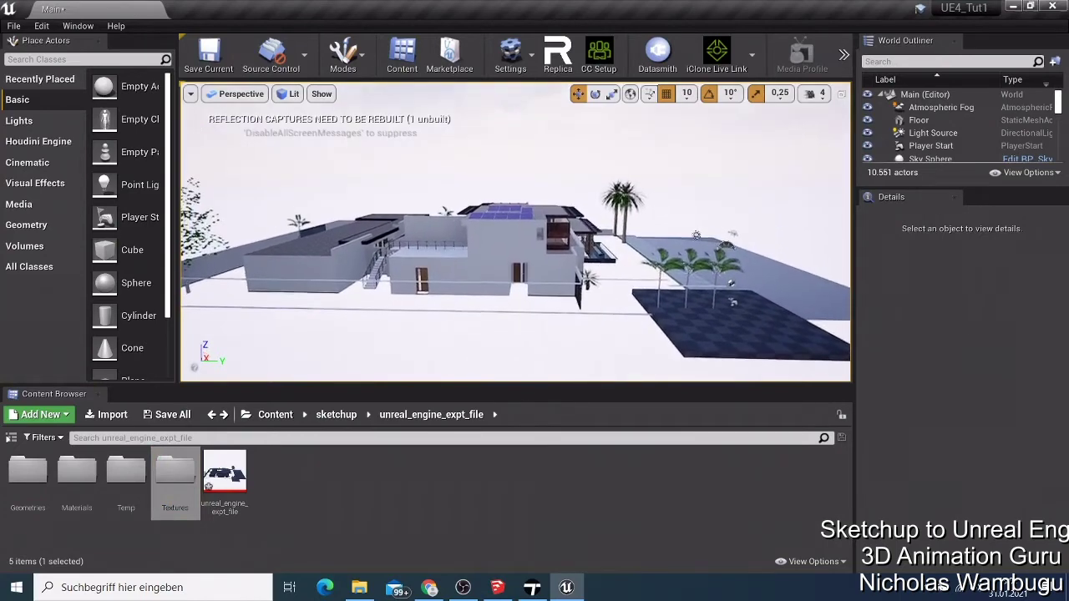
scroll(482, 294, "up", 5)
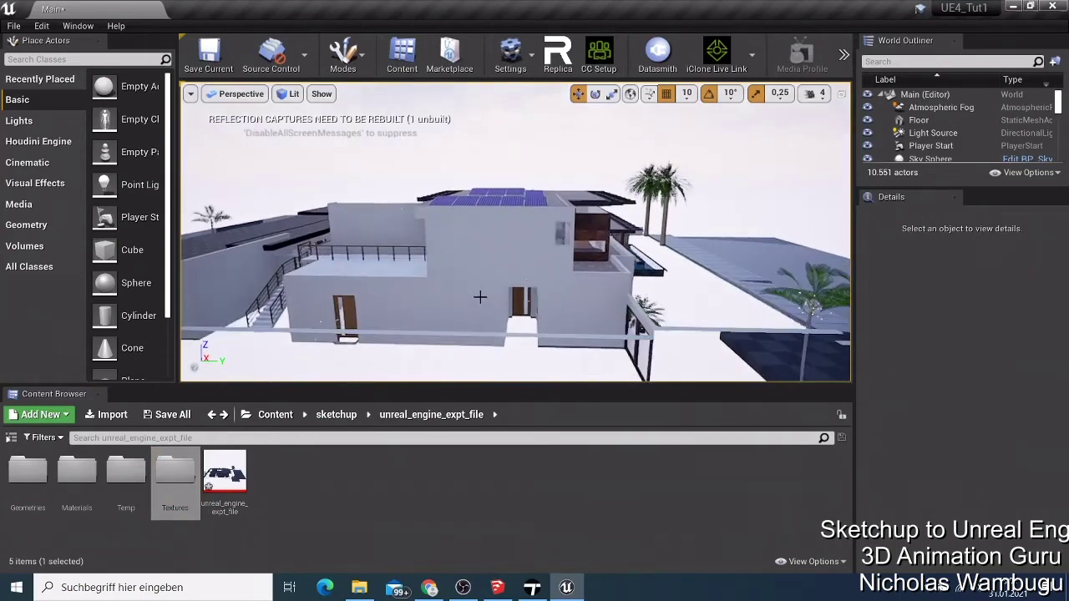
right_click_drag(479, 296, 677, 368)
right_click_drag(618, 302, 710, 309)
scroll(479, 296, "up", 4)
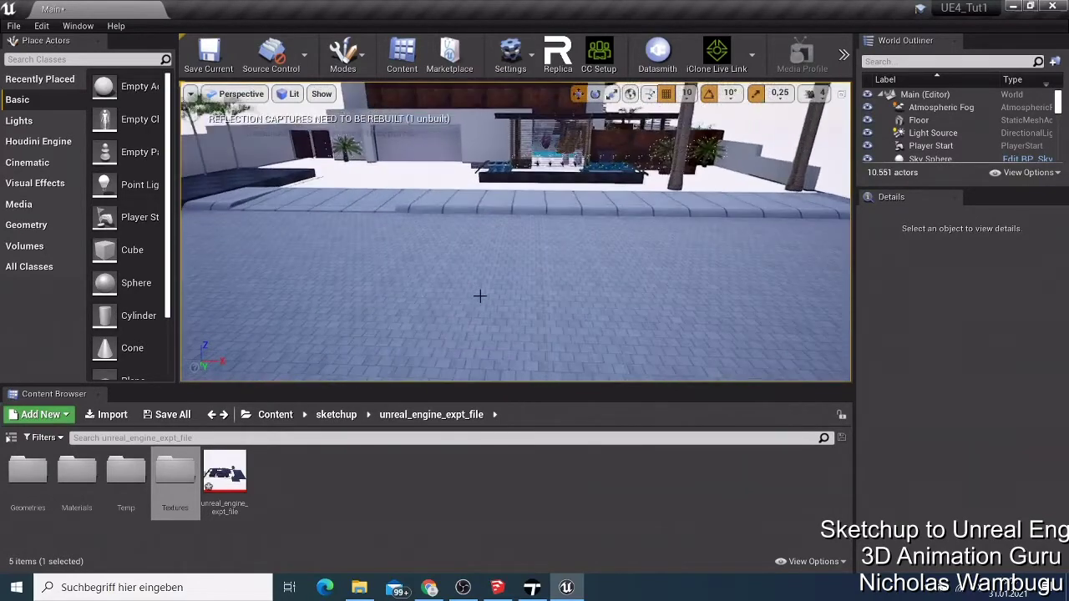
Examine the house's front facade up close, including the garage, water basins, pebbles and plants.
mouse_move(479, 296)
right_mouse_down()
mouse_move(482, 272)
mouse_move(482, 314)
right_mouse_up()
scroll(482, 298, "up", 4)
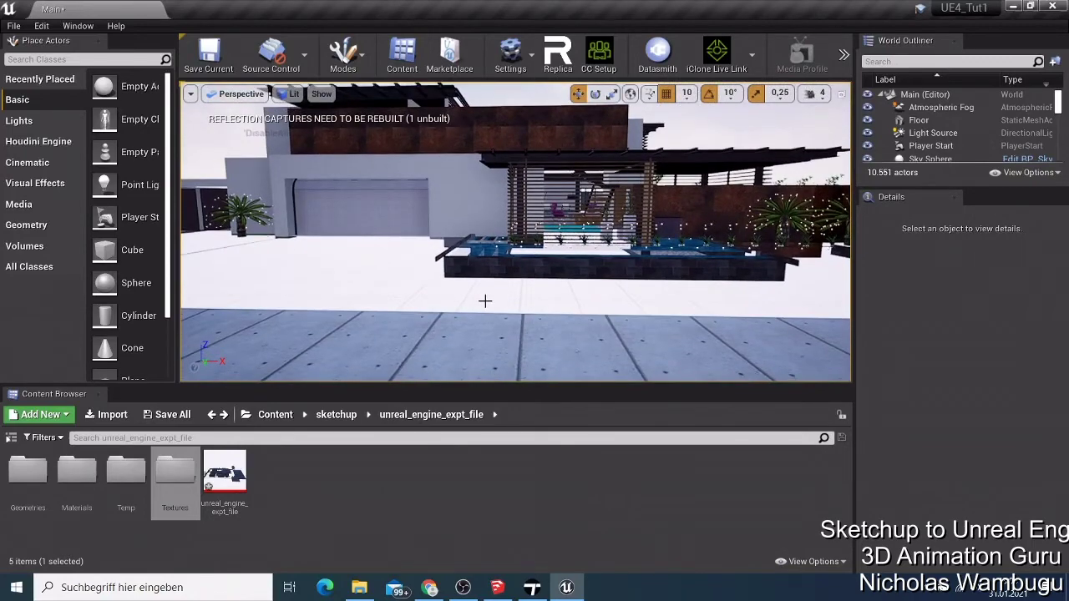
scroll(485, 301, "up", 3)
scroll(485, 302, "down", 3)
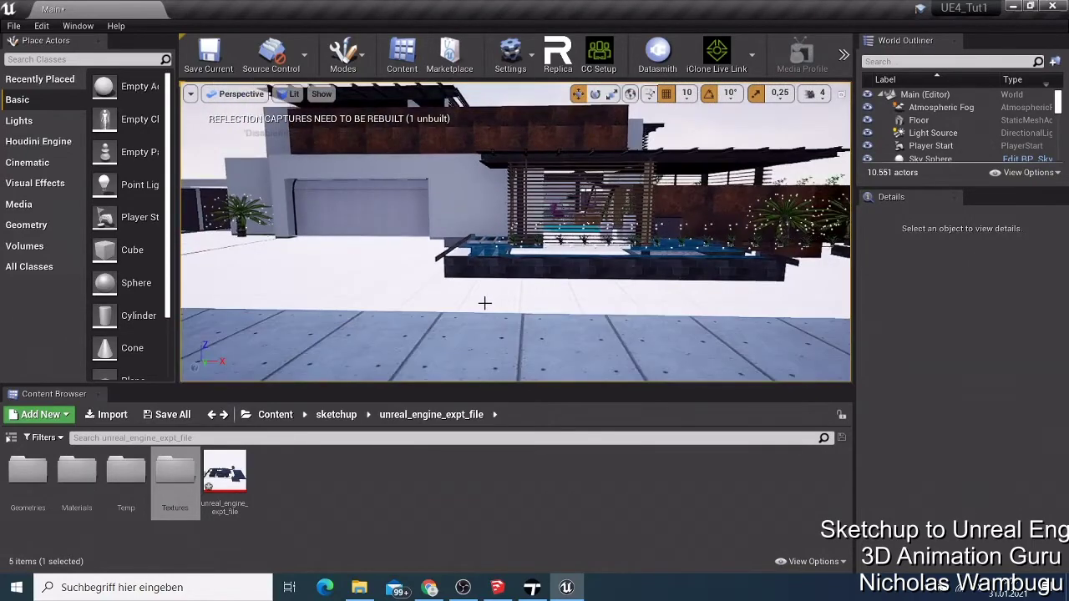
scroll(484, 303, "up", 4)
right_click_drag(484, 305, 494, 307)
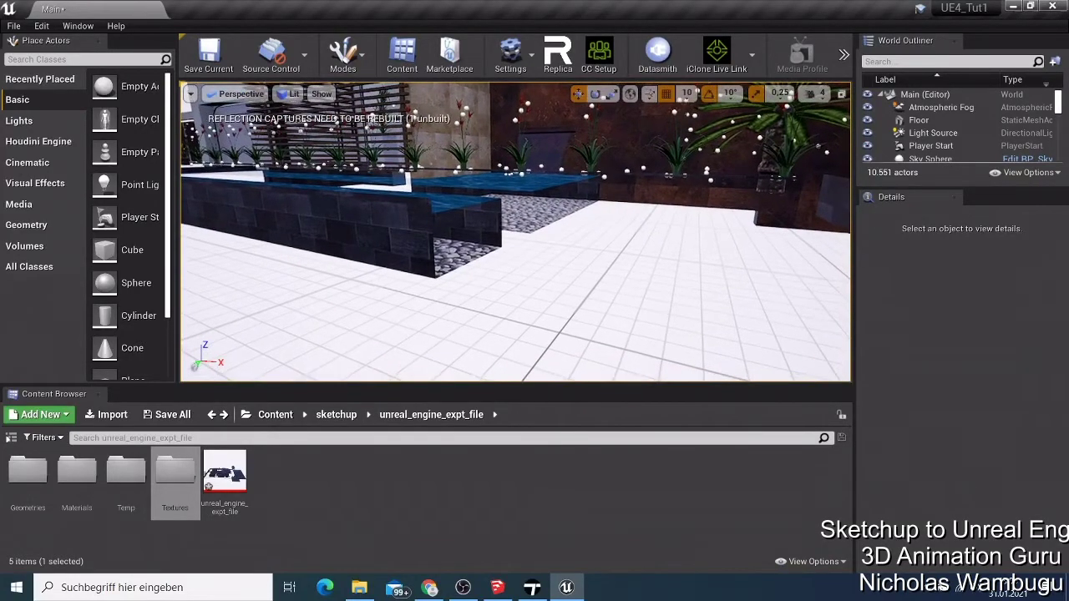
right_click_drag(515, 231, 515, 301)
scroll(507, 124, "down", 6)
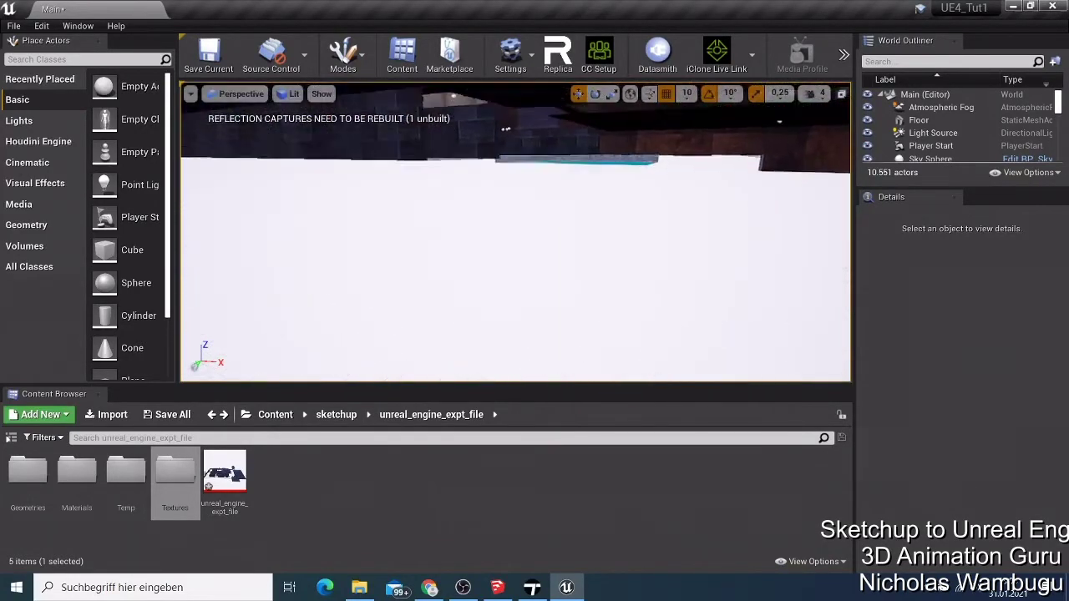
scroll(504, 306, "up", 4)
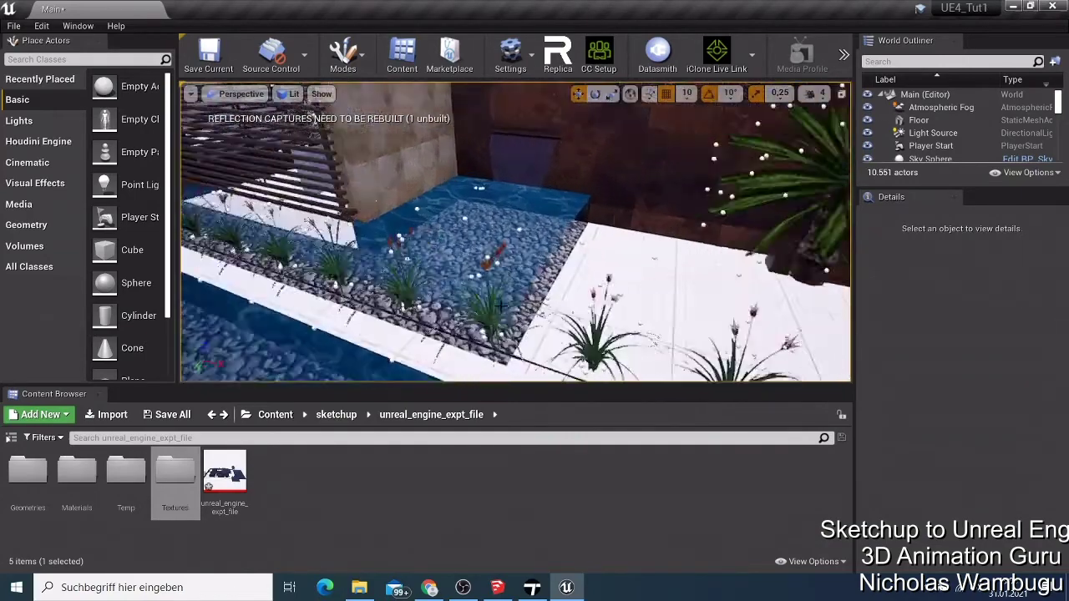
scroll(504, 307, "up", 3)
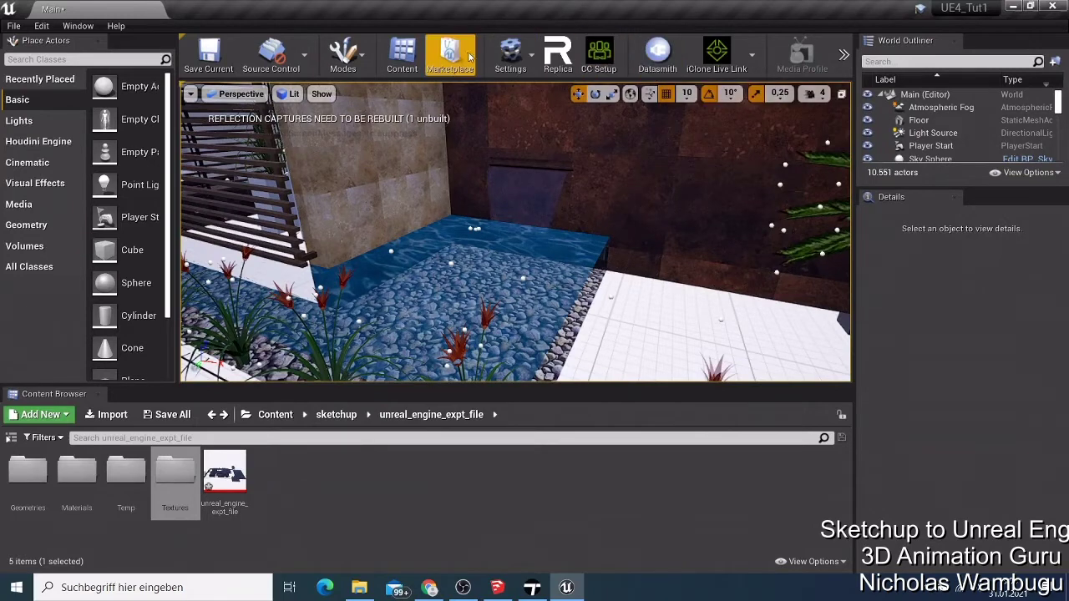
Search the built-in plugins for datasmith to check which importers are enabled, and close the plugin list.
left_click(511, 55)
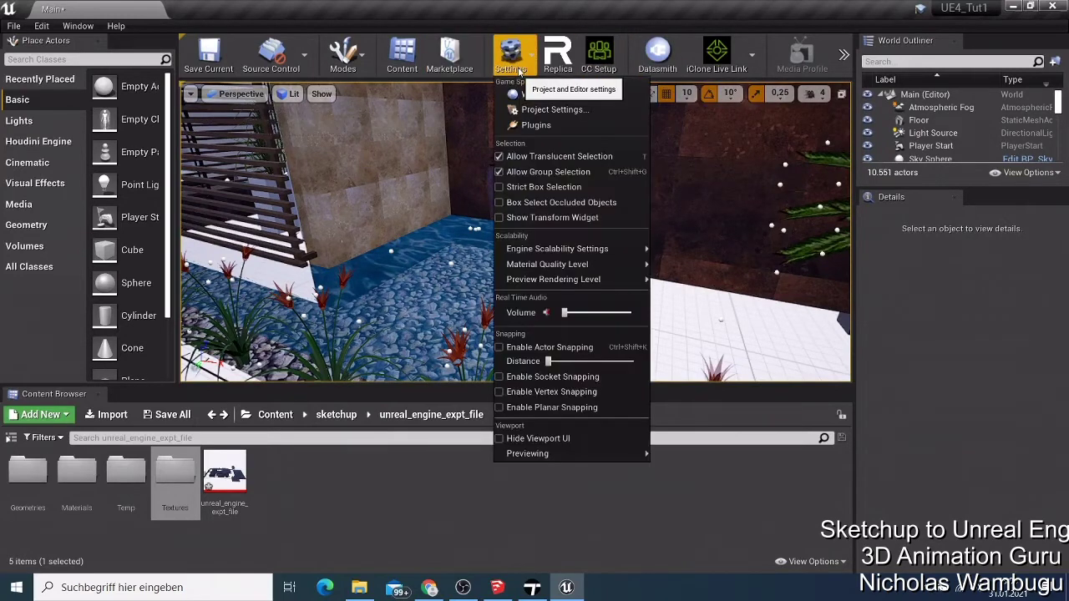
left_click(558, 125)
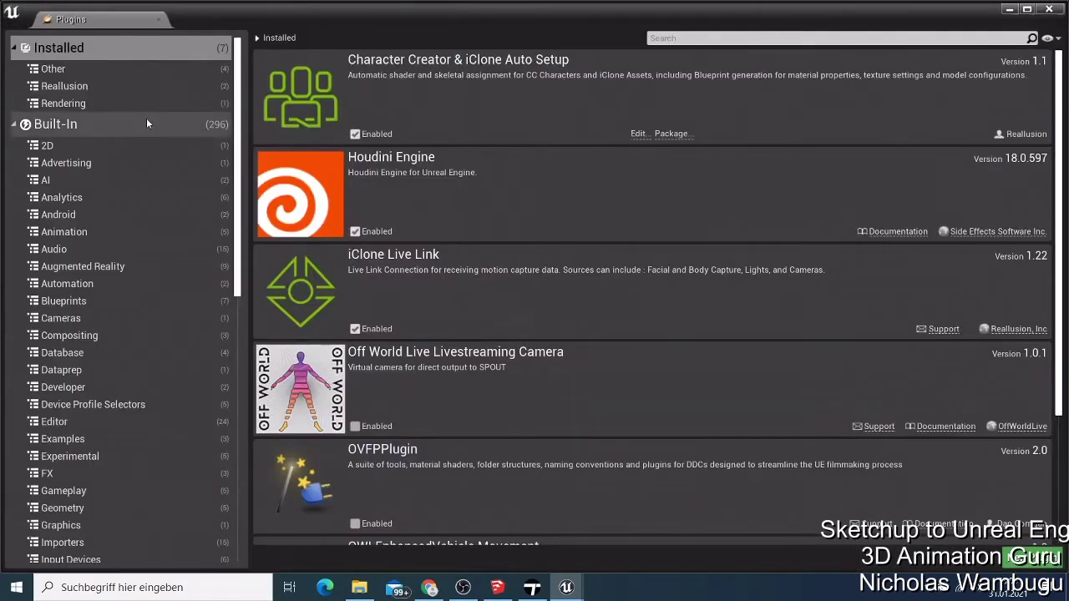
left_click(146, 119)
left_click(775, 38)
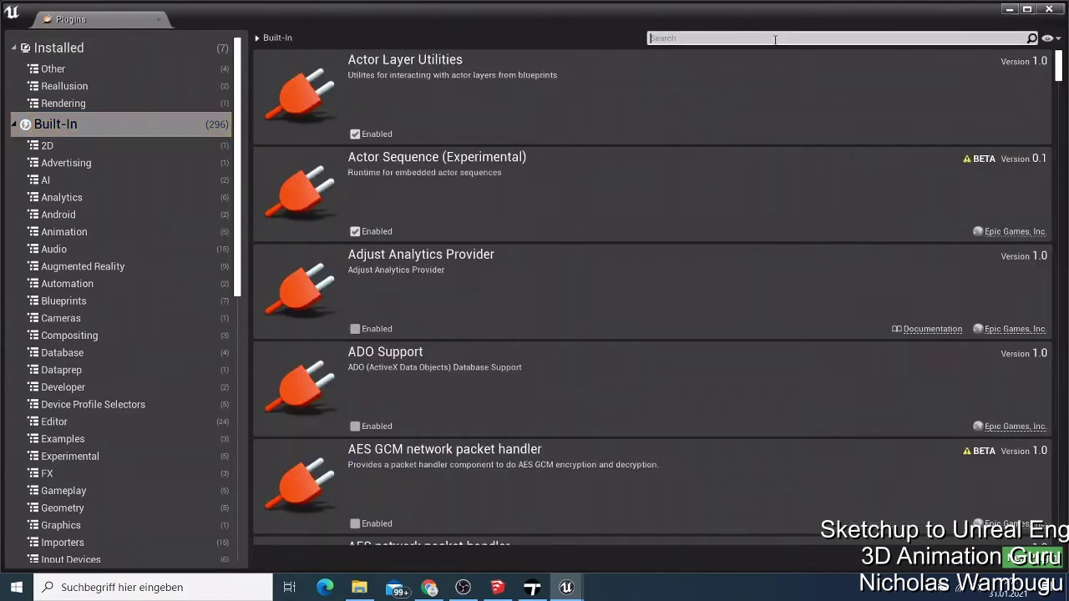
type("datas")
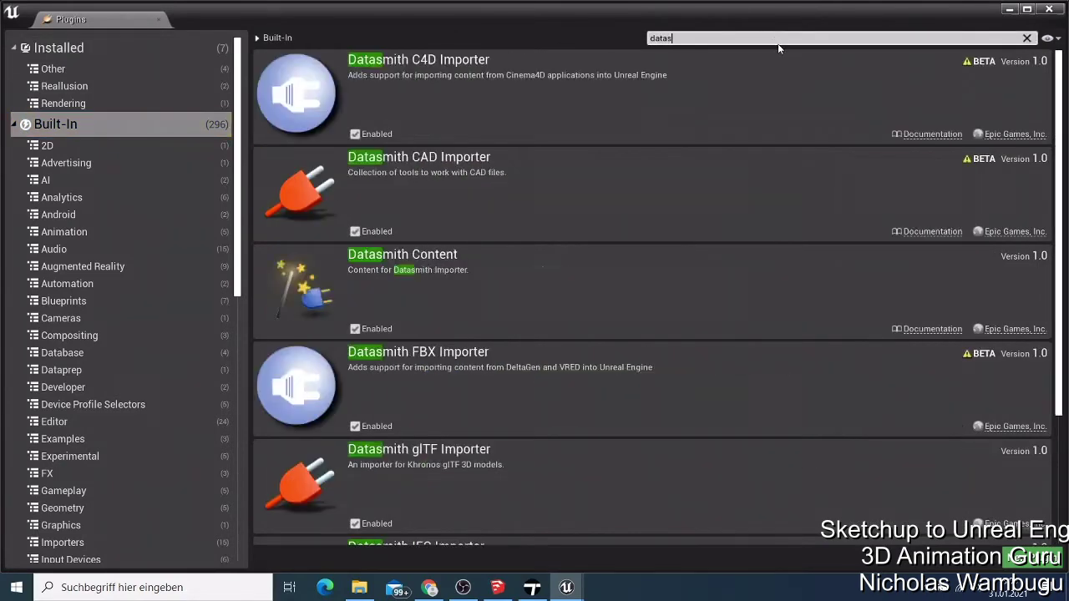
type("mith")
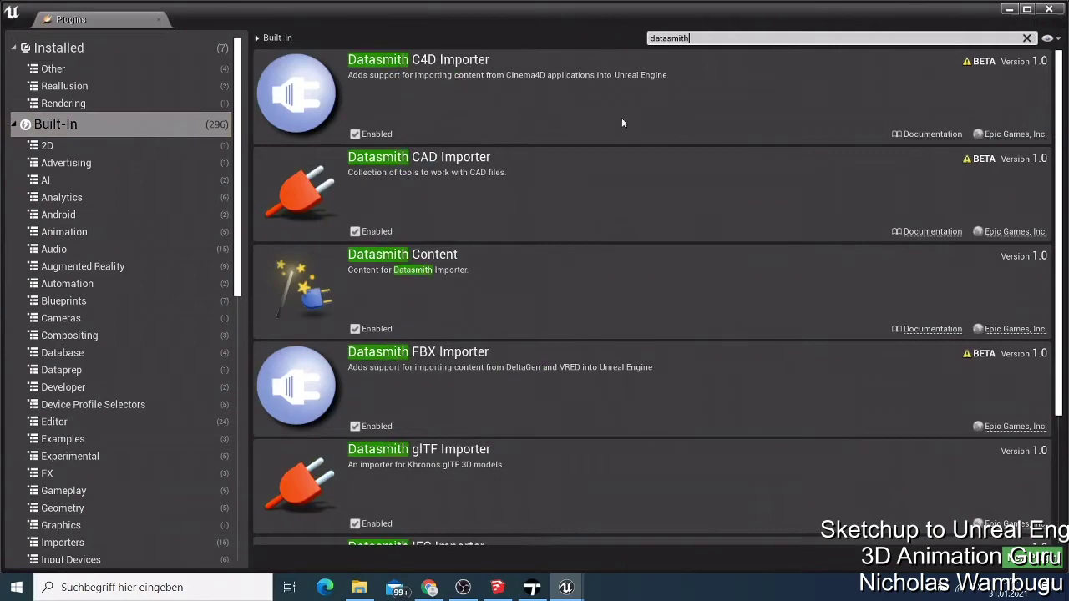
left_click(1047, 10)
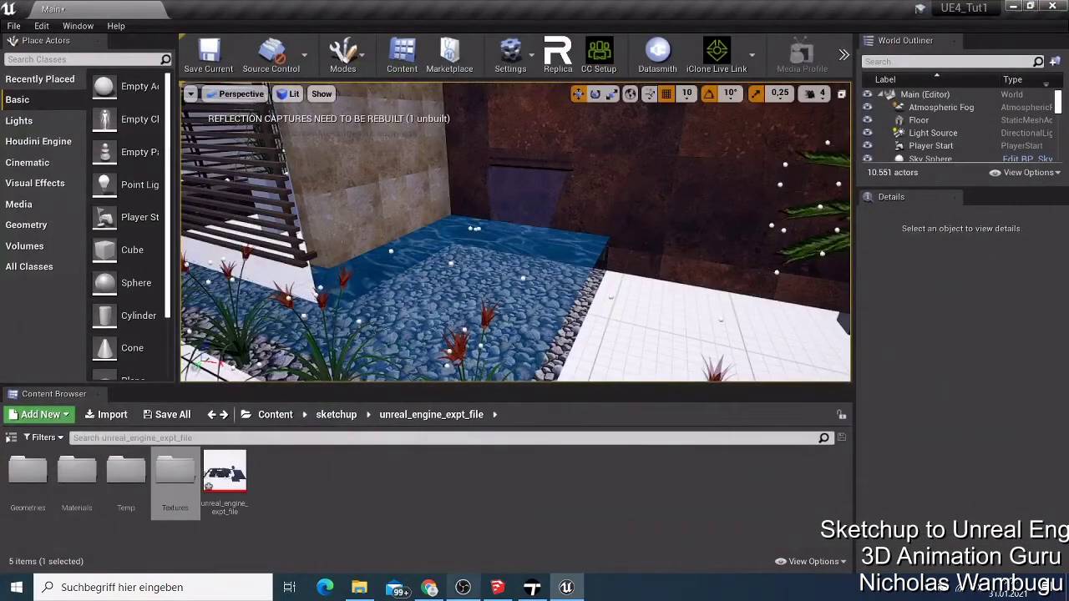
Review the SketchUp Pro and other Datasmith export plugins on the Unreal Engine download page in the browser, and return to Unreal Engine.
left_click(429, 587)
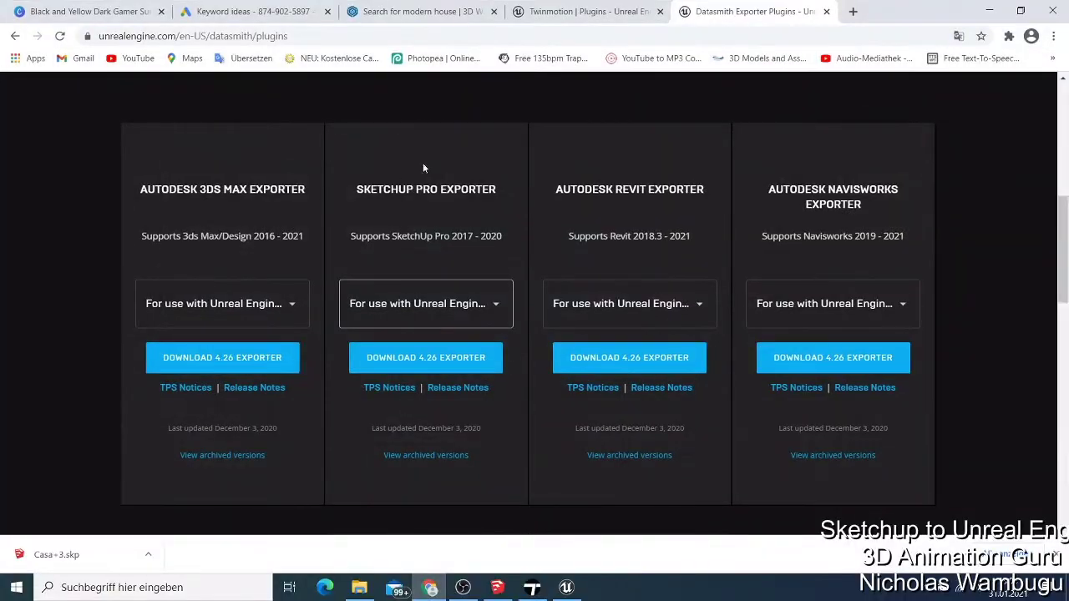
scroll(424, 167, "up", 10)
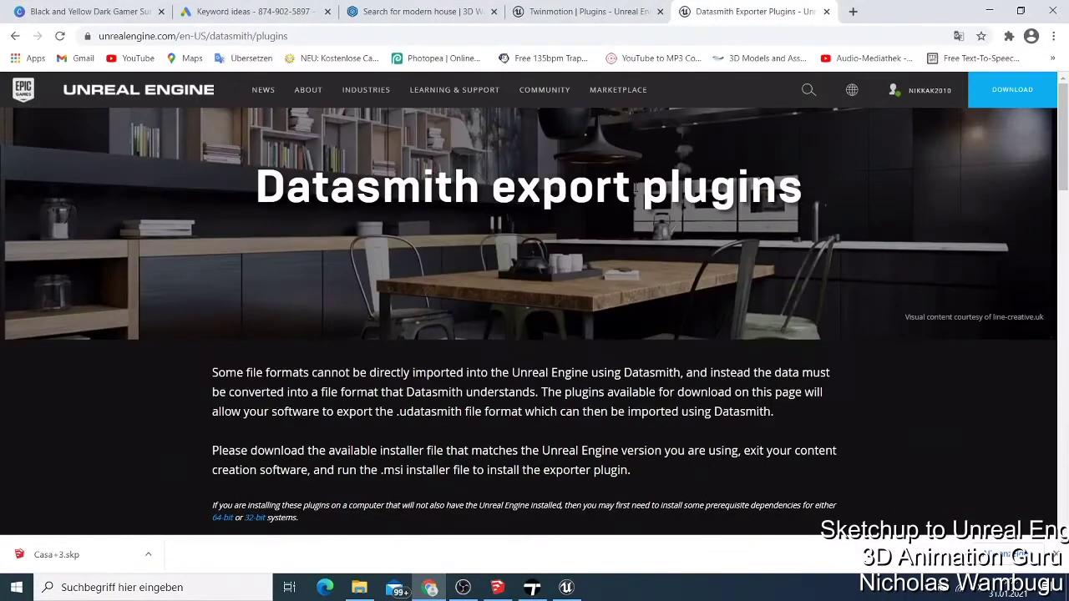
scroll(706, 230, "down", 8)
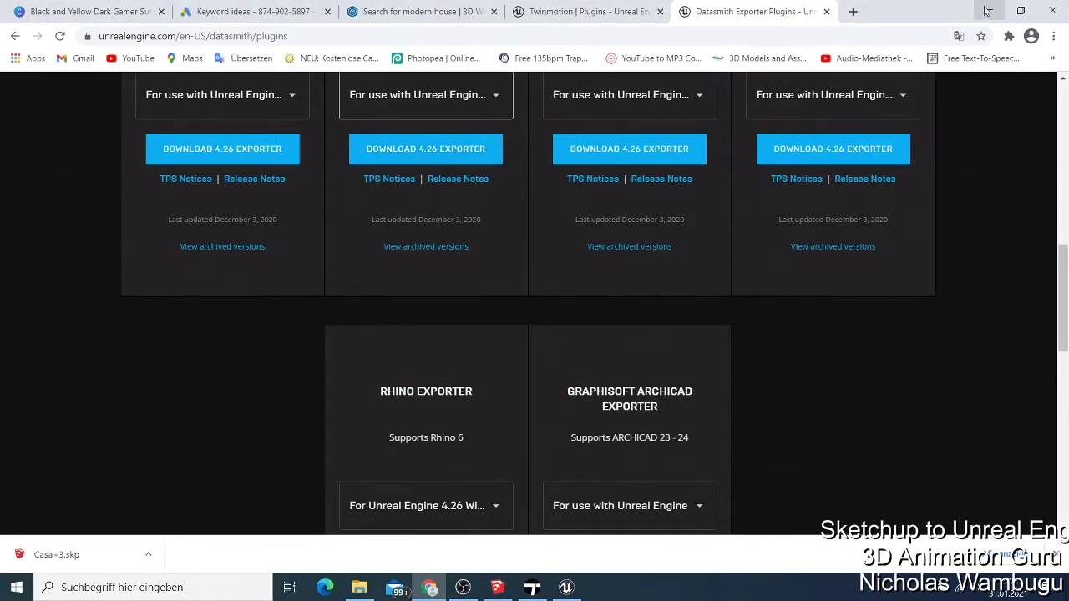
left_click(987, 11)
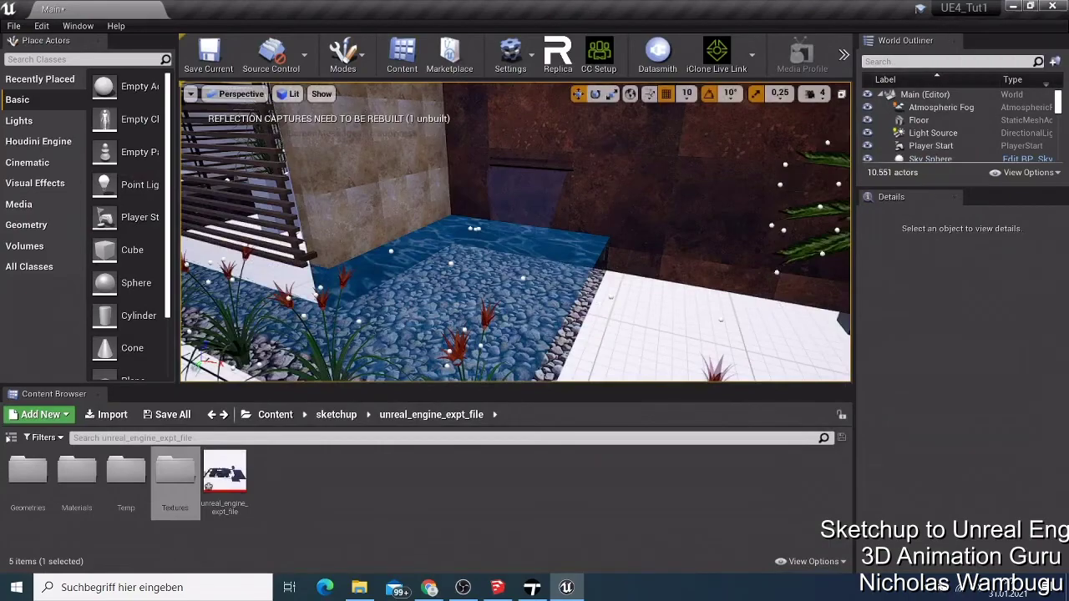
Examine the house front from farther back, including the water basins, slatted screen, rust-coloured wall and palm plants.
scroll(662, 272, "down", 10)
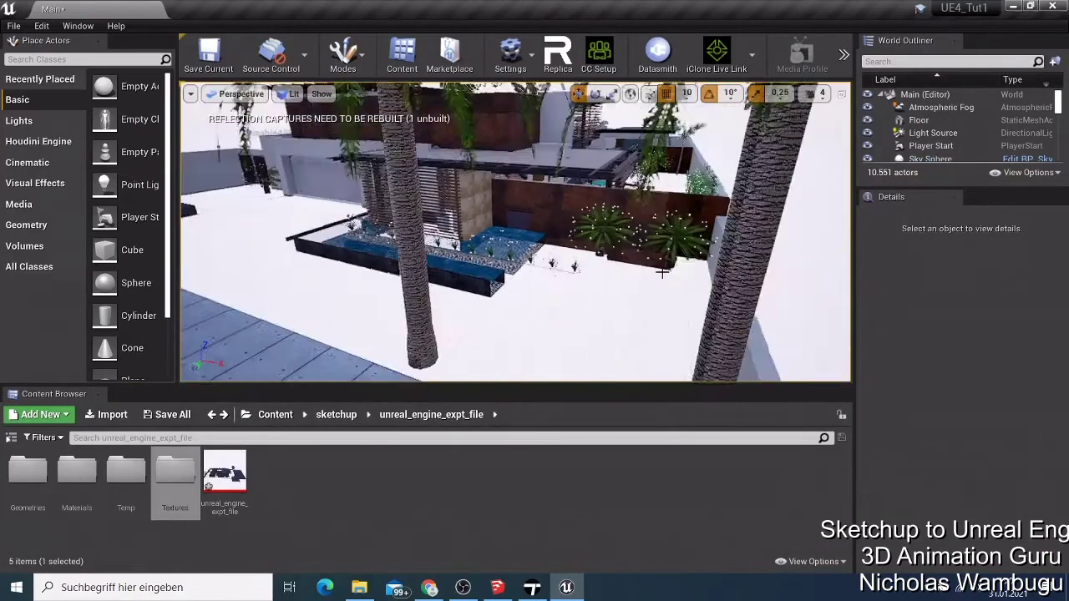
scroll(661, 272, "down", 3)
scroll(662, 272, "up", 8)
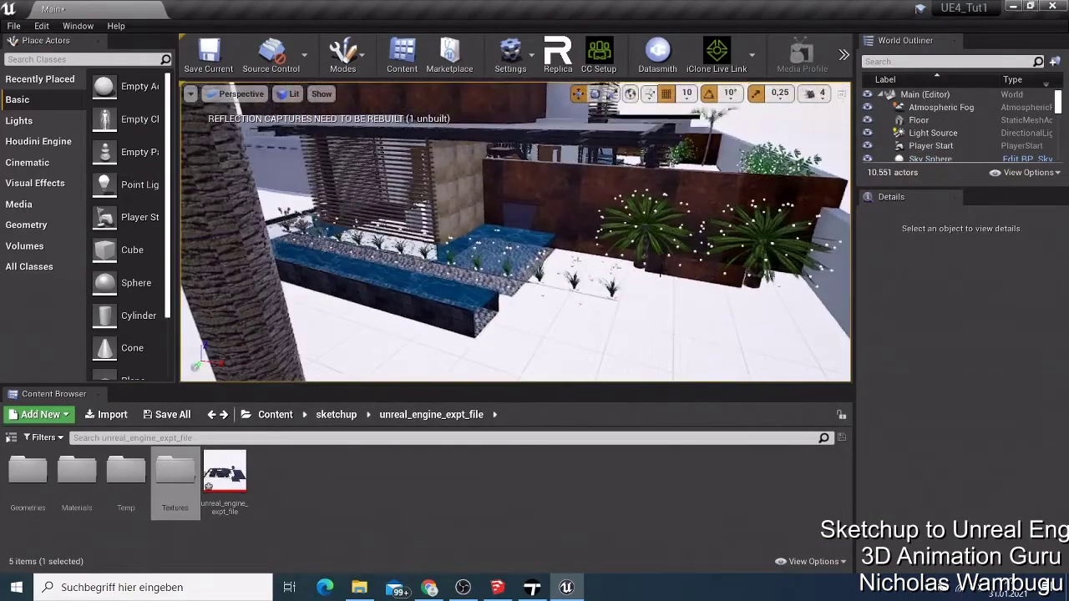
right_click_drag(661, 273, 689, 235)
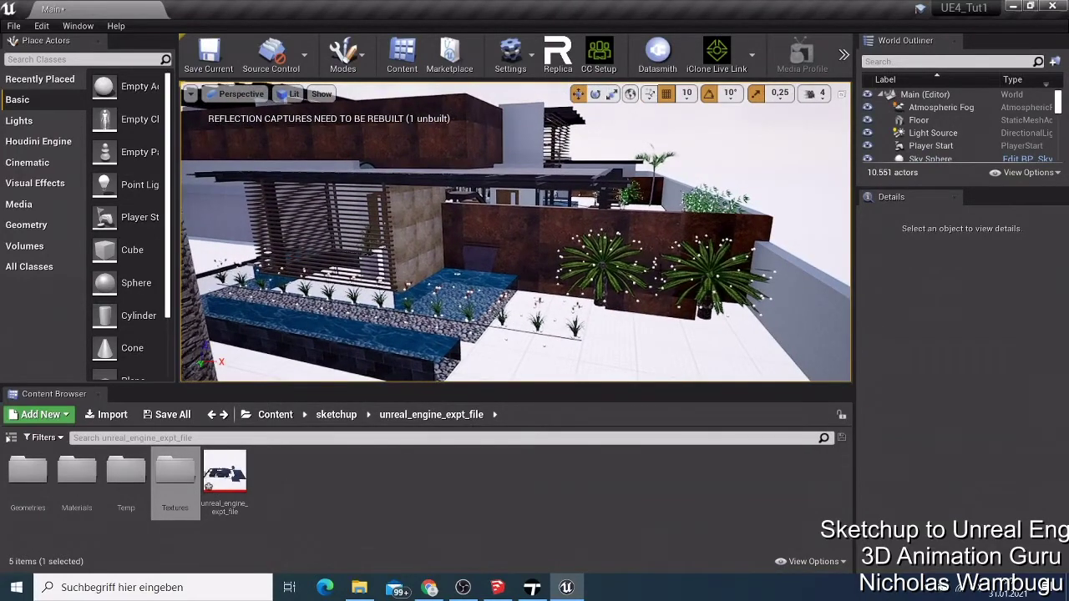
scroll(516, 232, "down", 3)
scroll(517, 231, "up", 4)
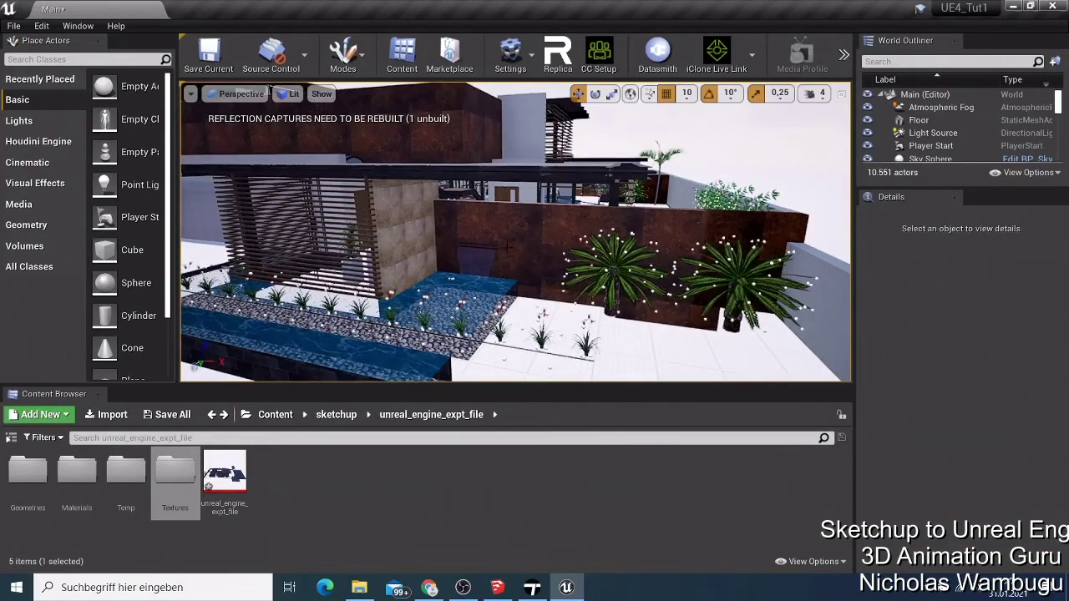
Inspect the lounge inside the house, including the sofas, purple cushions, wooden table, lamp and staircase.
scroll(507, 244, "up", 10)
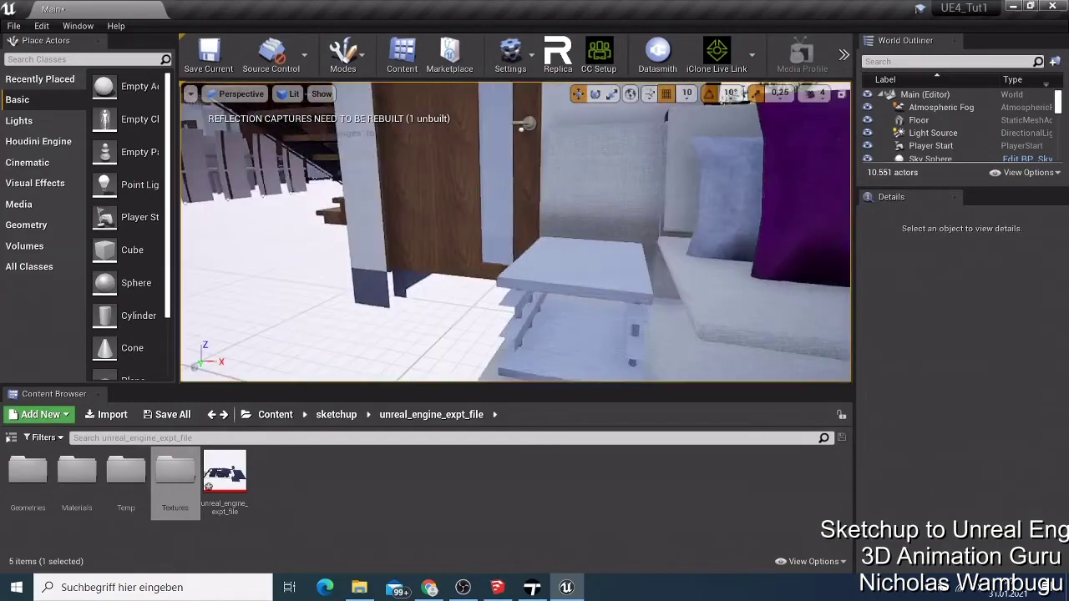
right_click_drag(506, 244, 734, 213)
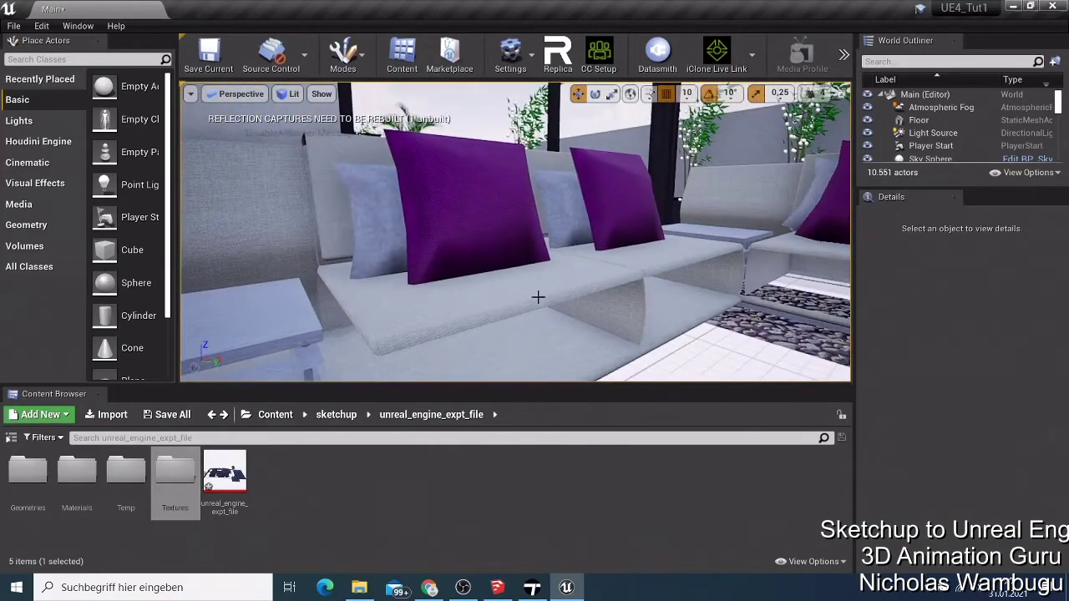
scroll(531, 297, "down", 7)
scroll(528, 297, "up", 3)
right_click_drag(528, 298, 568, 305)
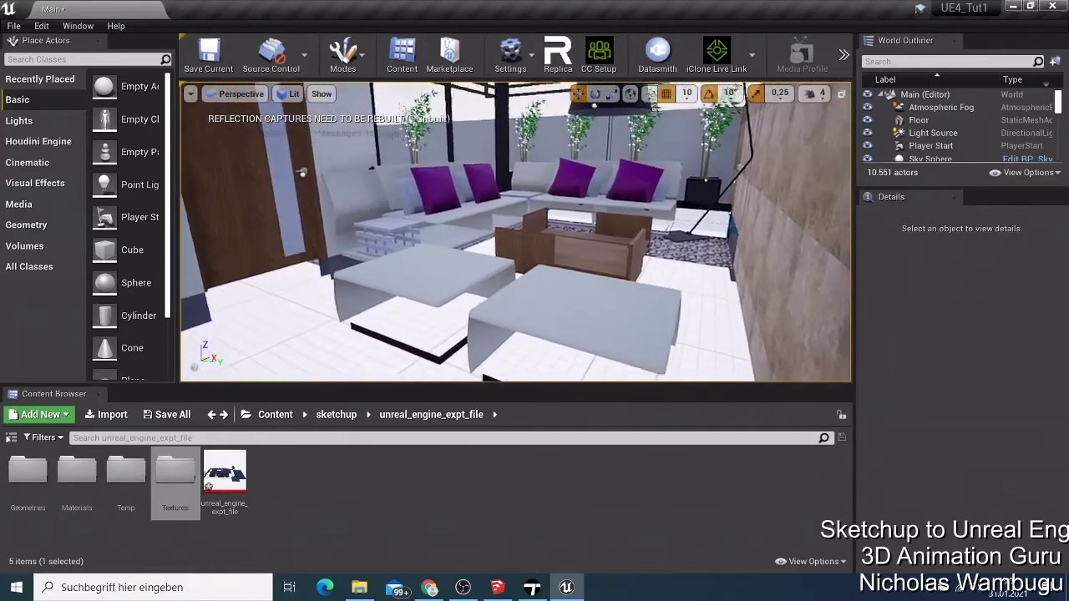
scroll(524, 294, "down", 4)
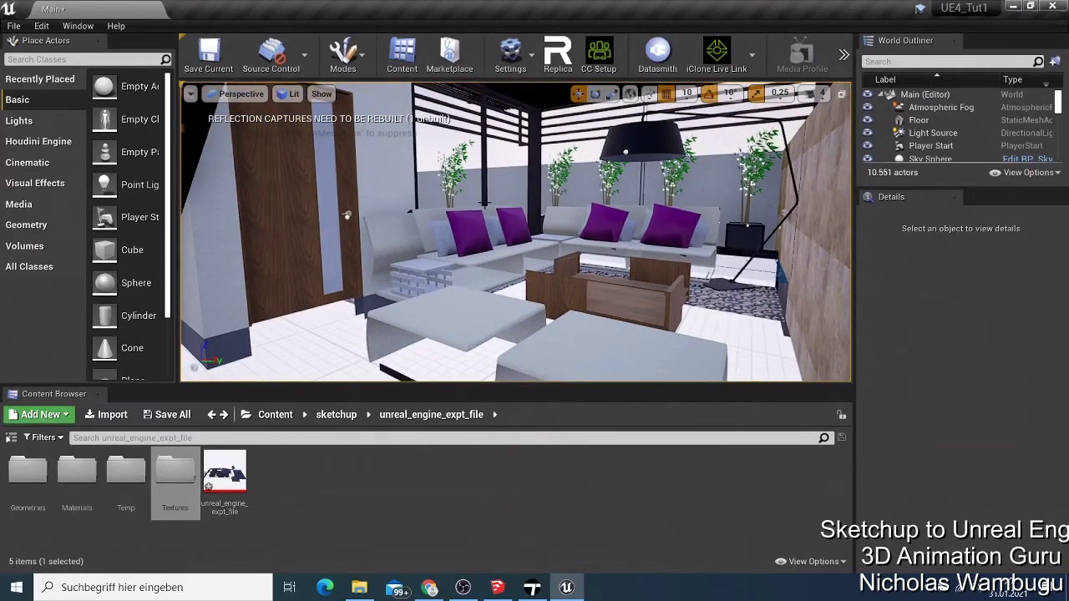
scroll(615, 297, "down", 3)
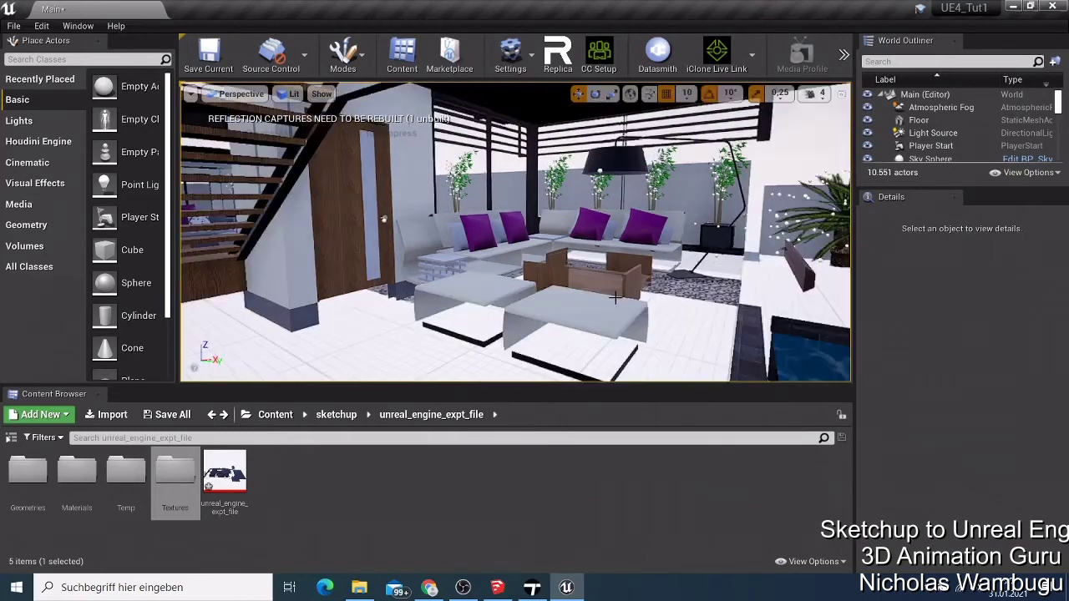
scroll(614, 298, "down", 2)
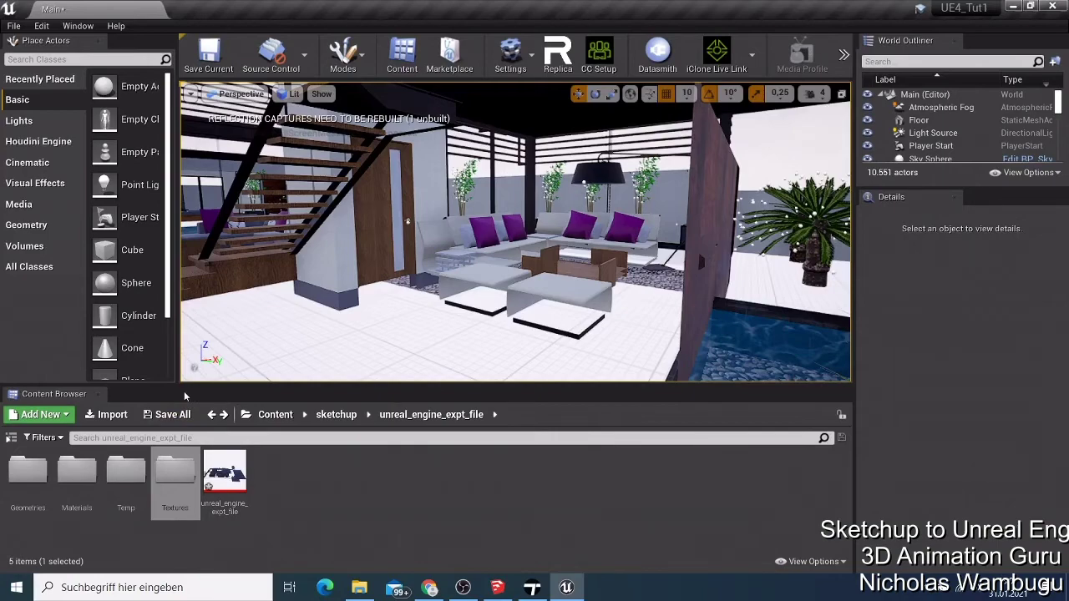
Move through the house to inspect the dining table, pendant lamps and adjoining living area with the purple chairs.
right_click_drag(326, 301, 821, 295)
key("s")
key("s")
scroll(325, 286, "up", 4)
key("q")
key("e")
right_click_drag(353, 268, 346, 268)
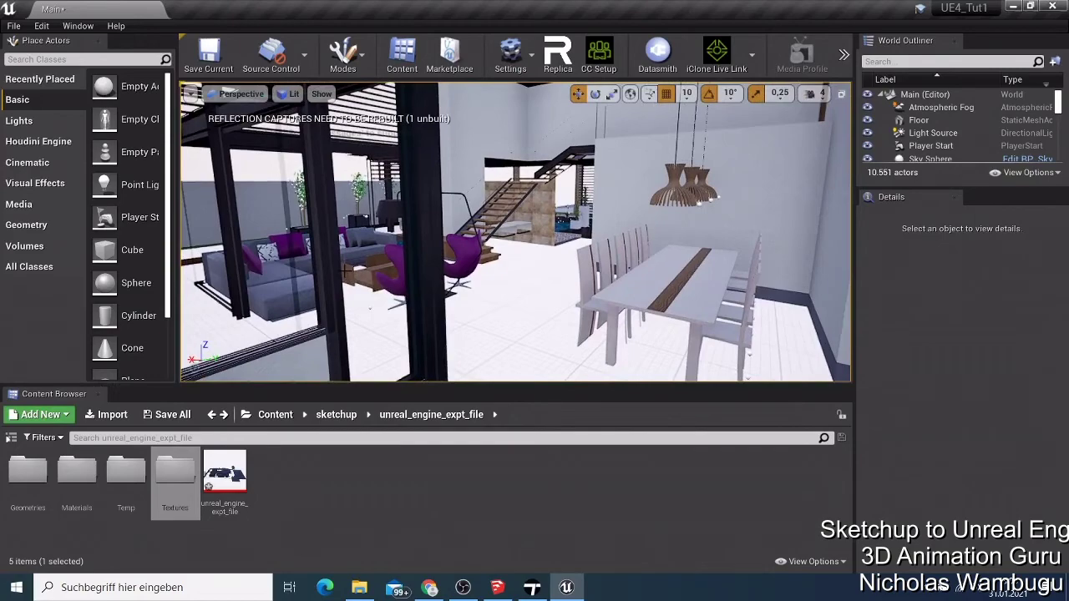
Switch to Twinmotion and inspect the same house there, including the pool, wooden deck, lawn, animated man and pigeons.
left_click(532, 587)
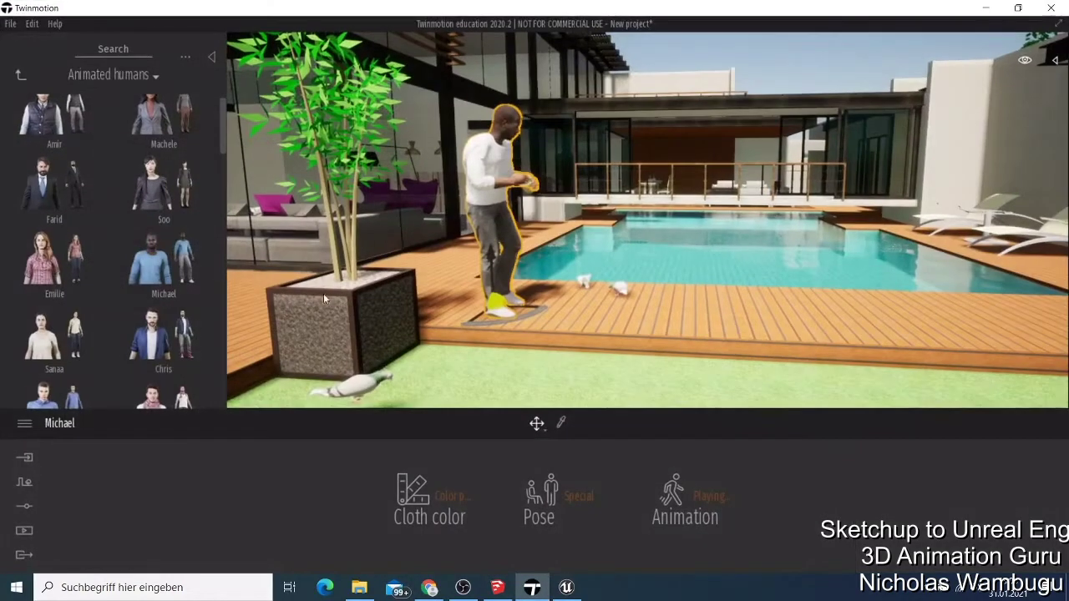
scroll(771, 221, "down", 5)
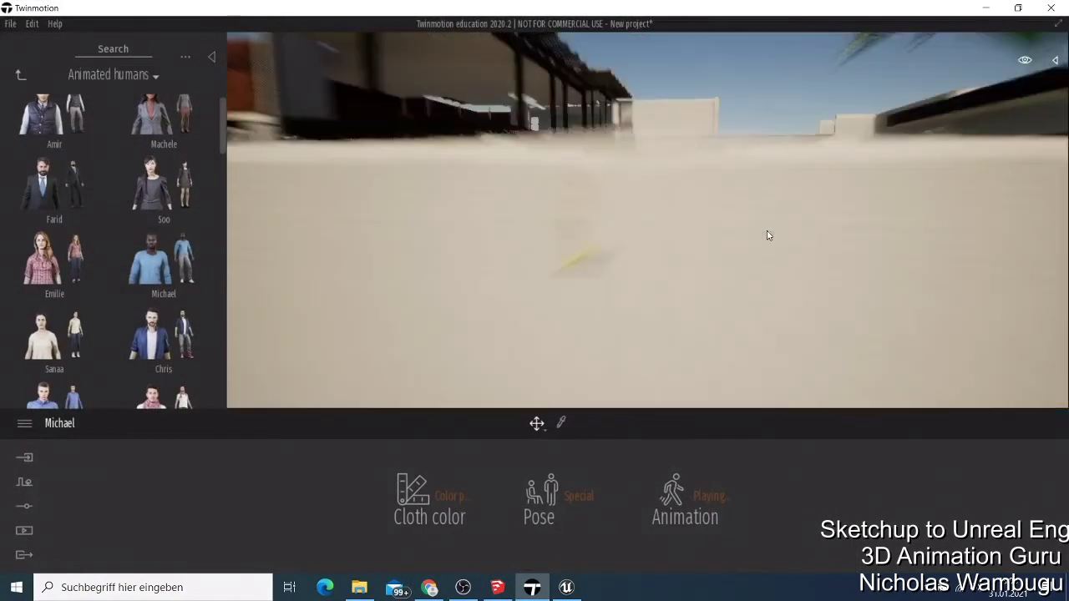
scroll(760, 236, "down", 5)
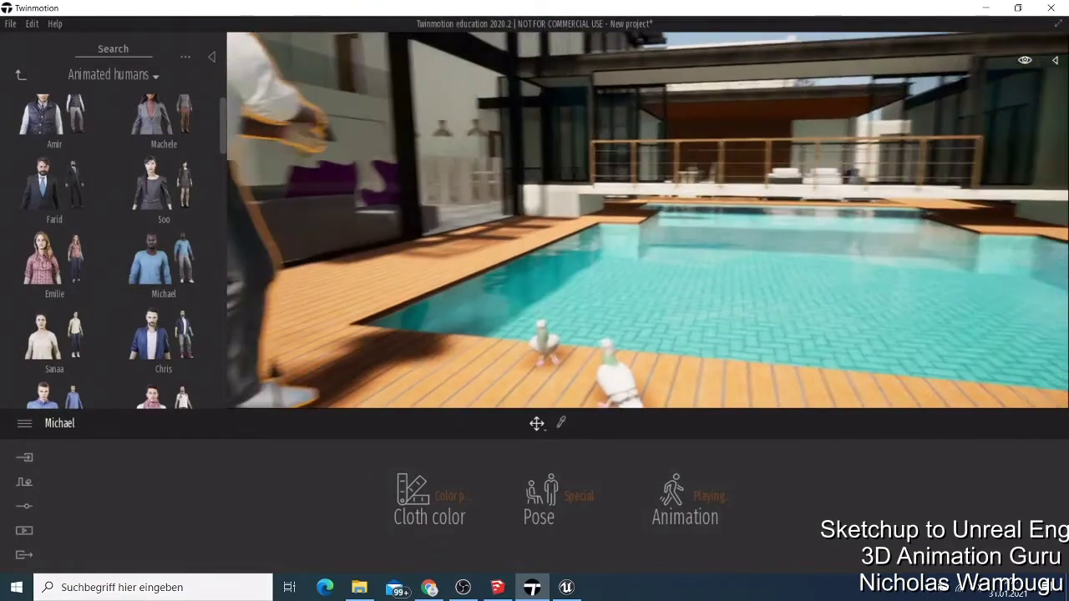
scroll(732, 340, "down", 4)
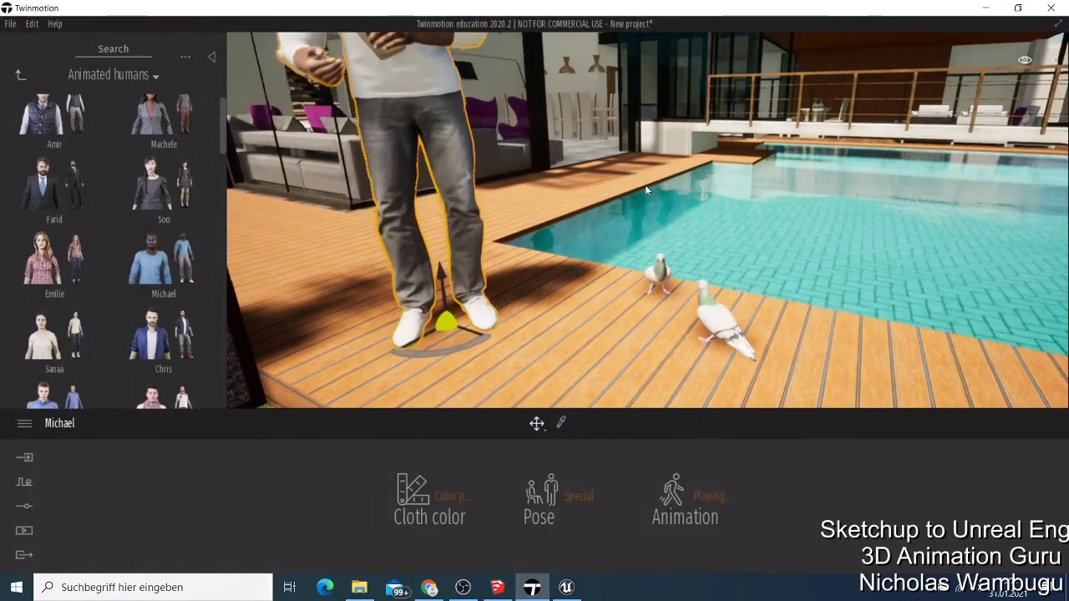
right_click_drag(645, 185, 943, 109)
scroll(647, 219, "down", 4)
right_click_drag(647, 220, 199, 276)
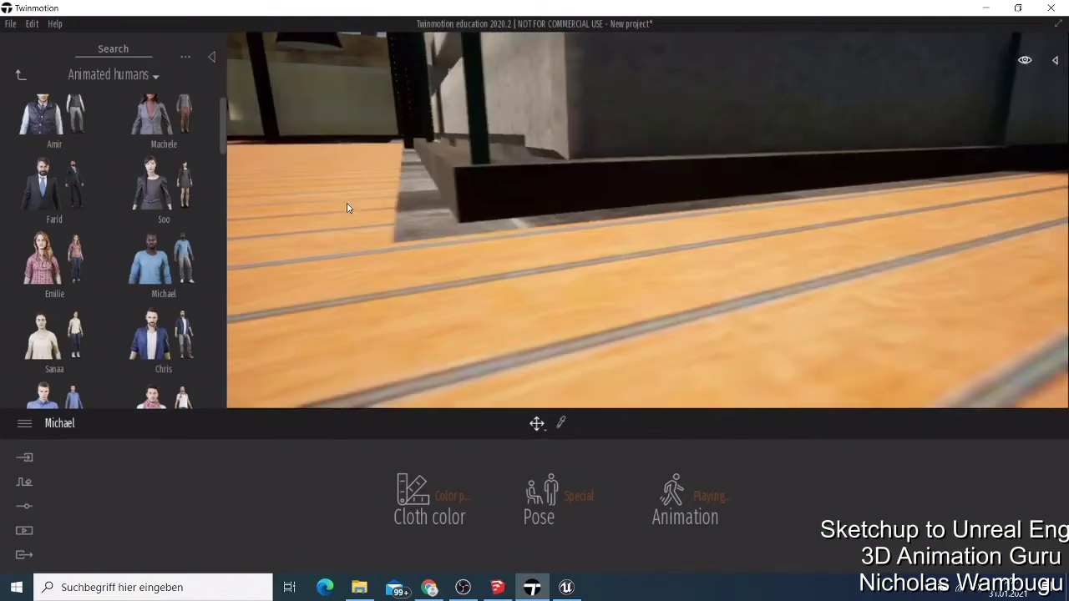
scroll(367, 208, "down", 5)
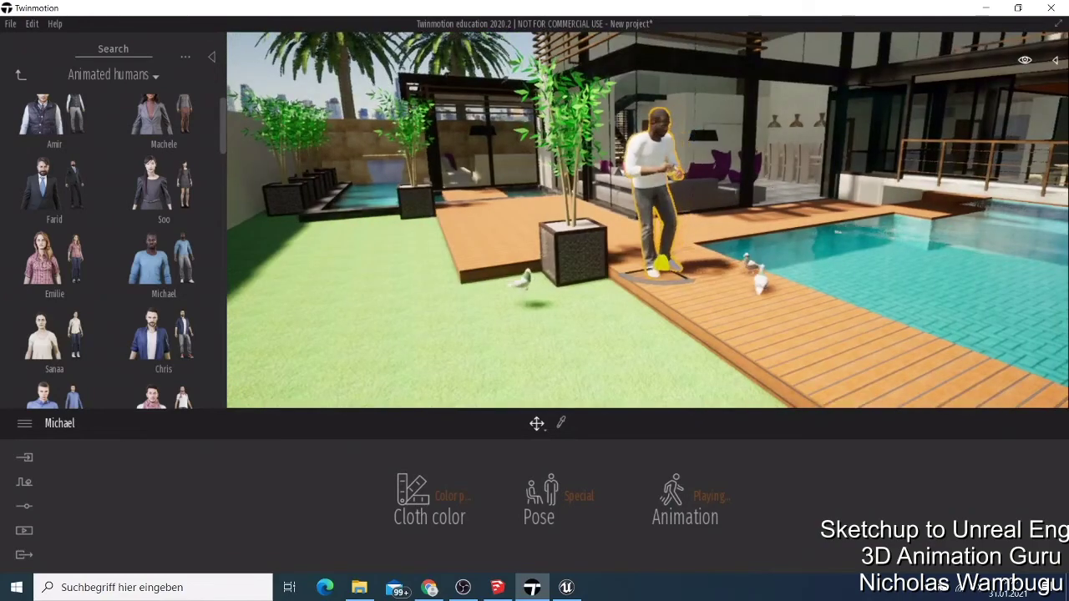
right_click_drag(768, 177, 877, 111)
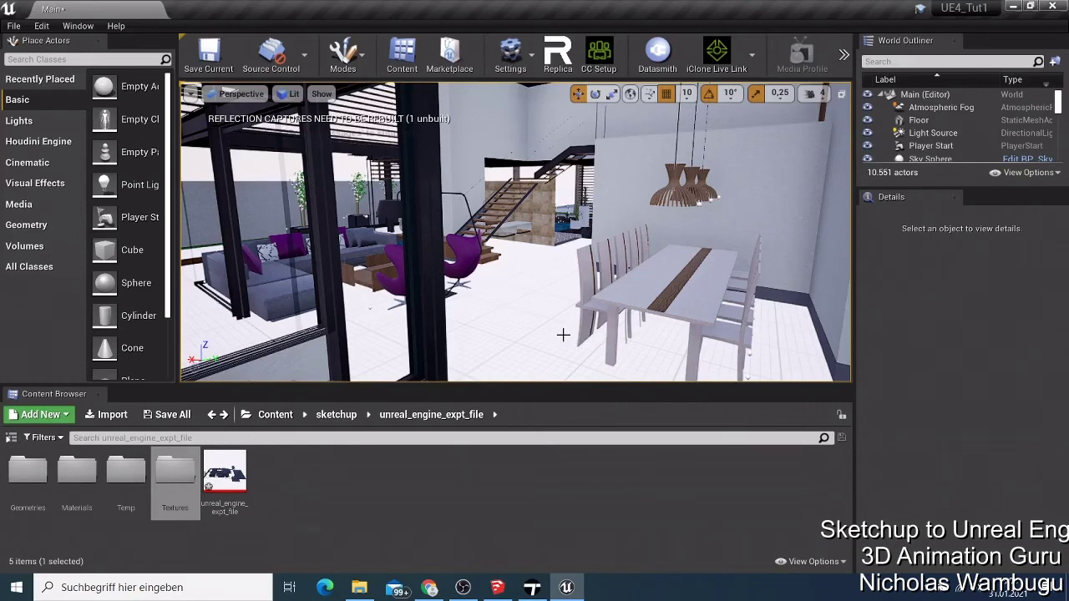
Return to Unreal Engine and look closer at the purple chairs, staircase and dining table in the imported interior.
scroll(717, 327, "up", 5)
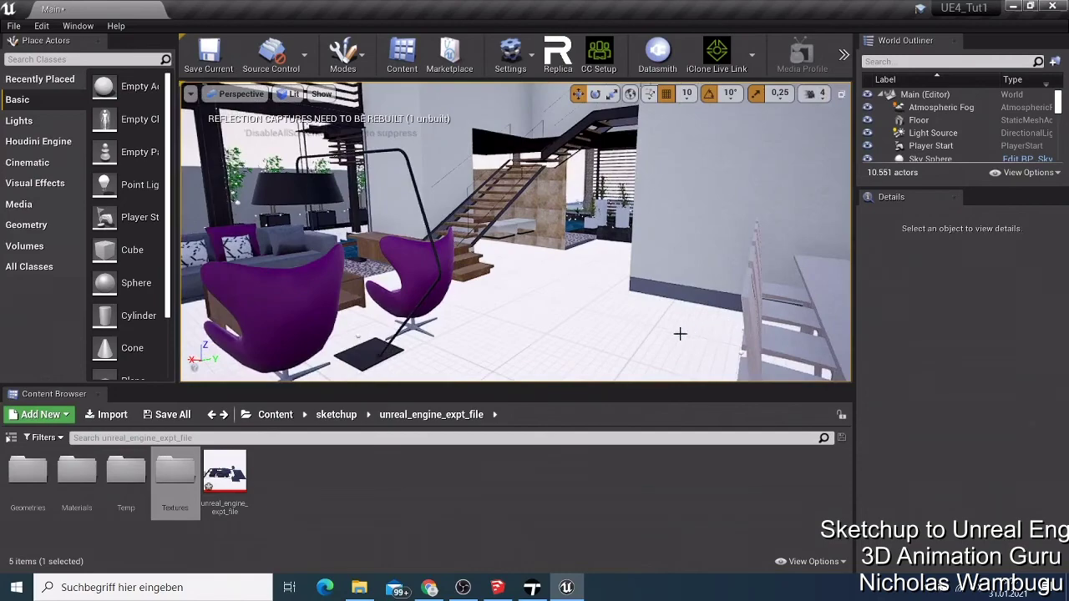
right_click_drag(680, 334, 638, 326)
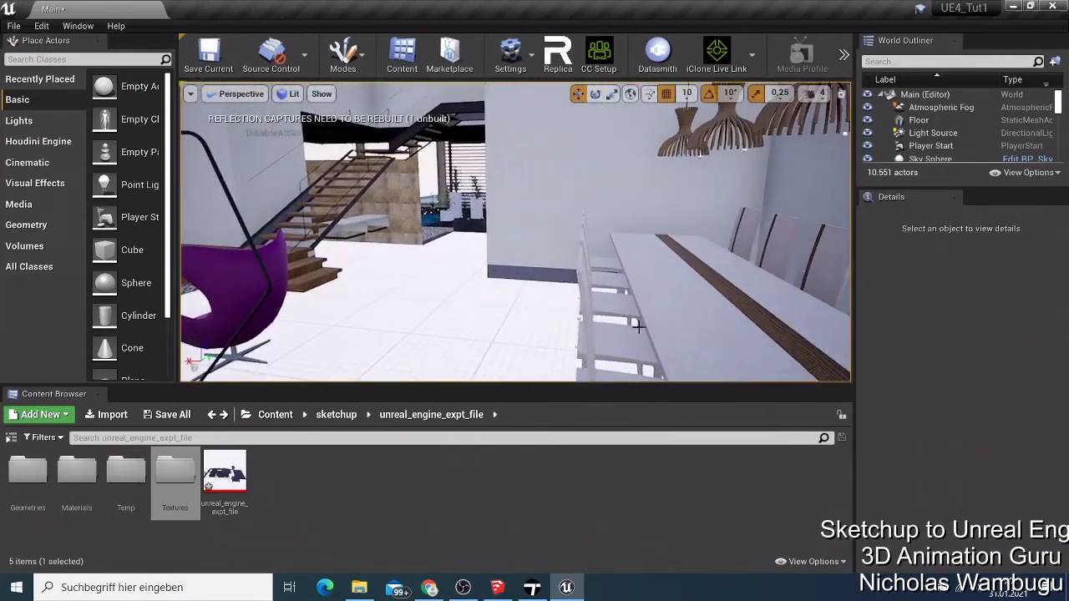